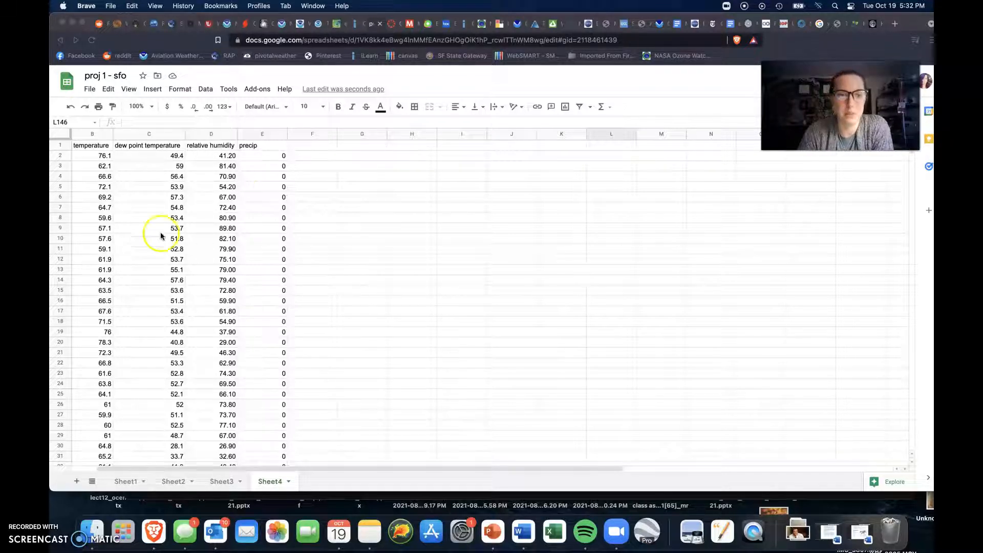
click(342, 196)
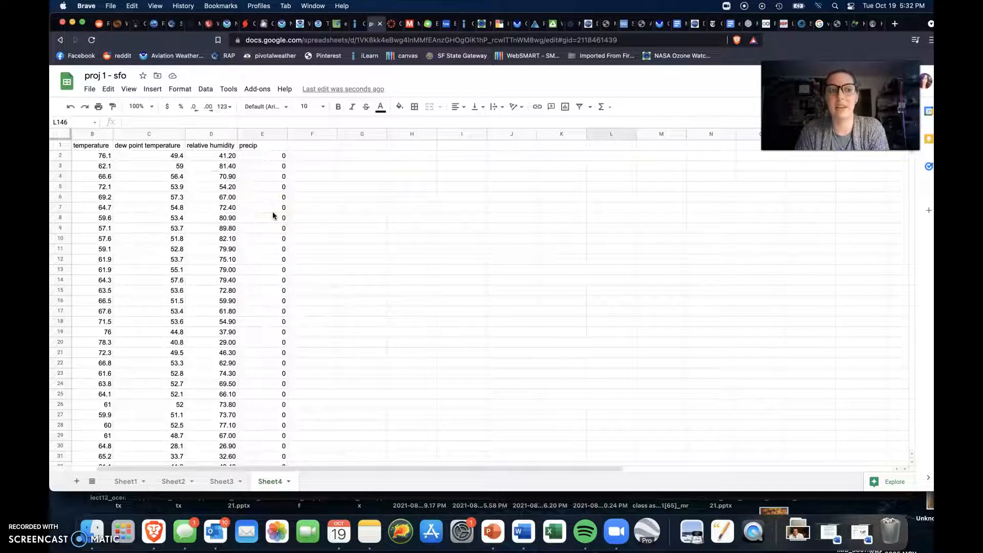
scroll(272, 215, left, 2)
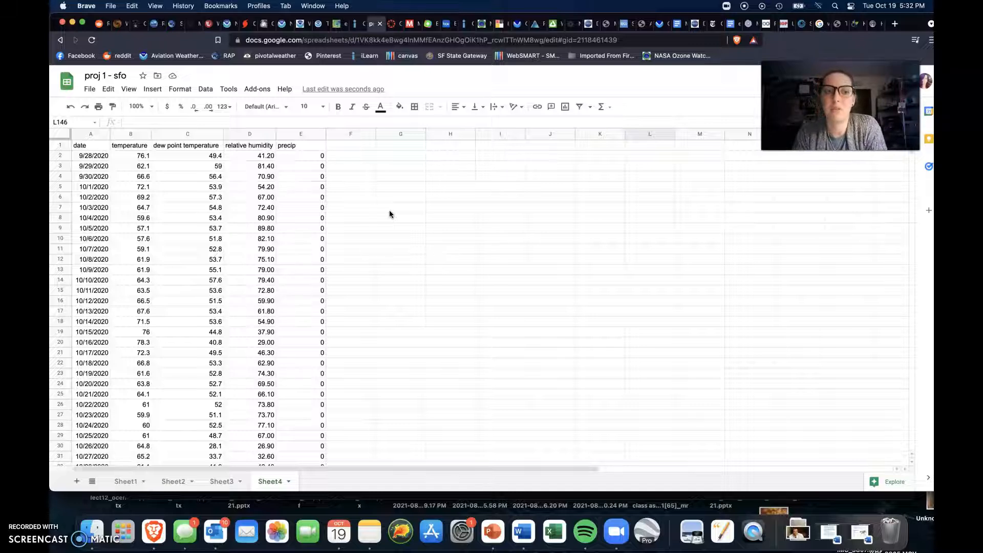
click(362, 208)
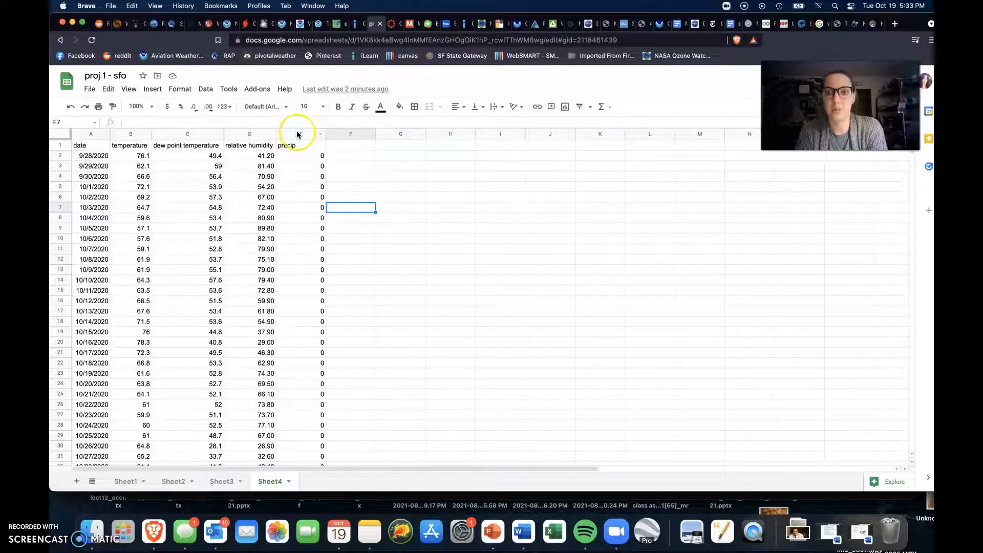
Step: On Sheet1, move the precipitation chart over the data columns so it no longer overlaps the temperature, dew point and humidity chart
click(127, 482)
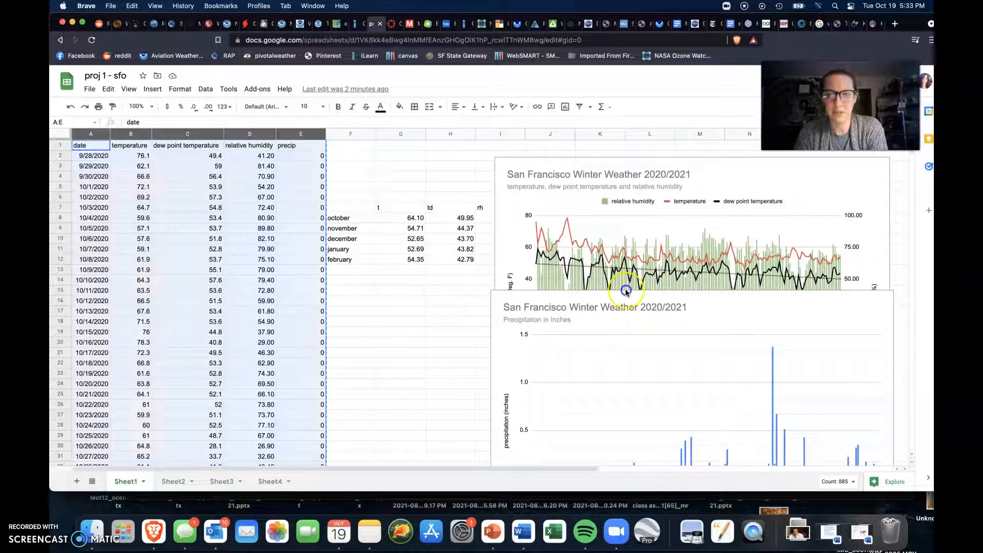
click(433, 301)
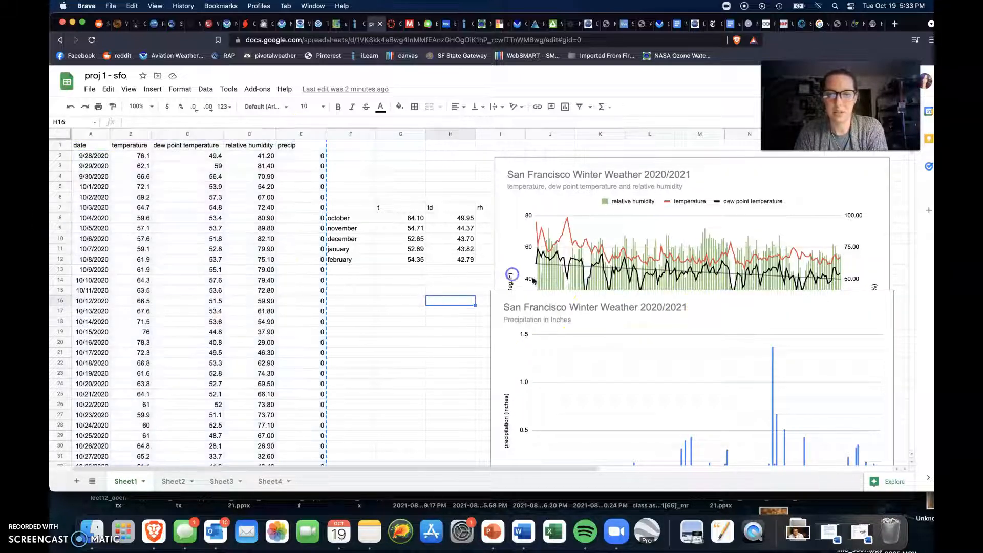
scroll(723, 271, down, 1)
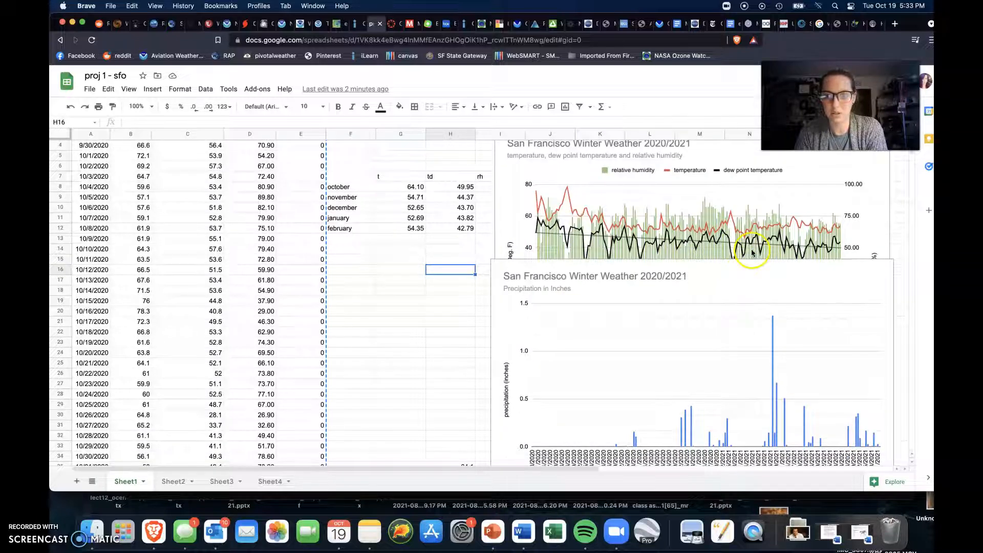
scroll(761, 277, down, 1)
drag(788, 259, 384, 225)
scroll(614, 235, up, 2)
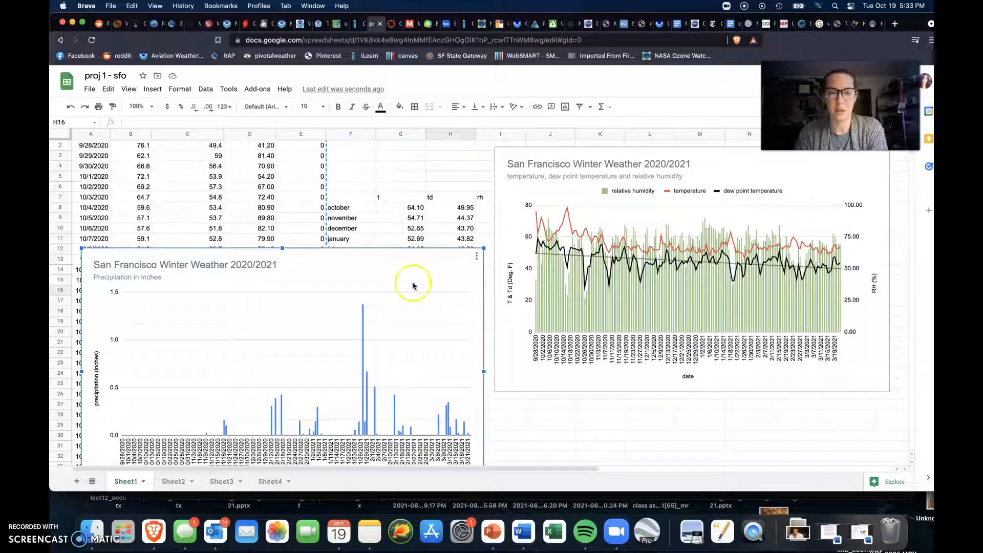
Step: On Sheet4, insert a chart from columns A through D: date, temperature, dew point temperature and relative humidity
click(268, 480)
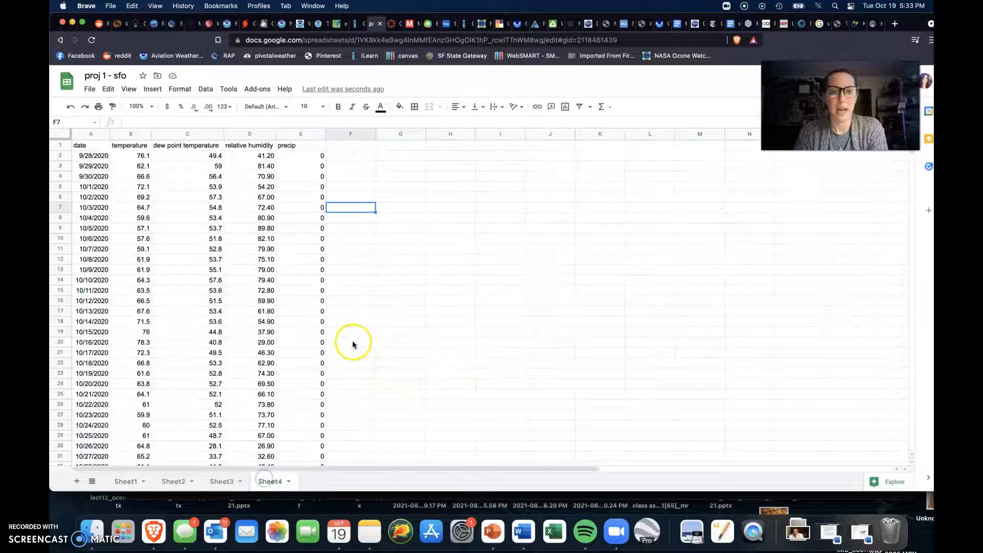
click(406, 271)
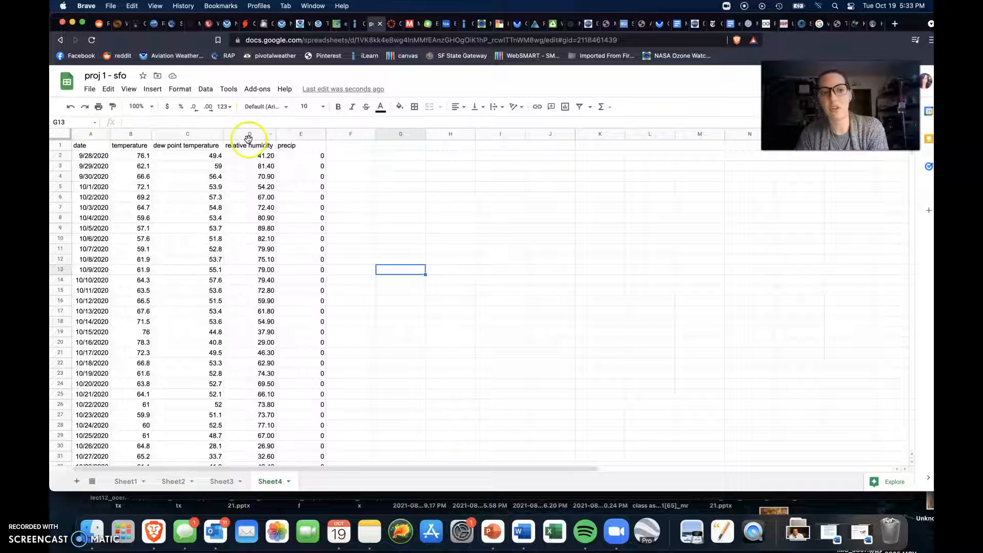
click(85, 135)
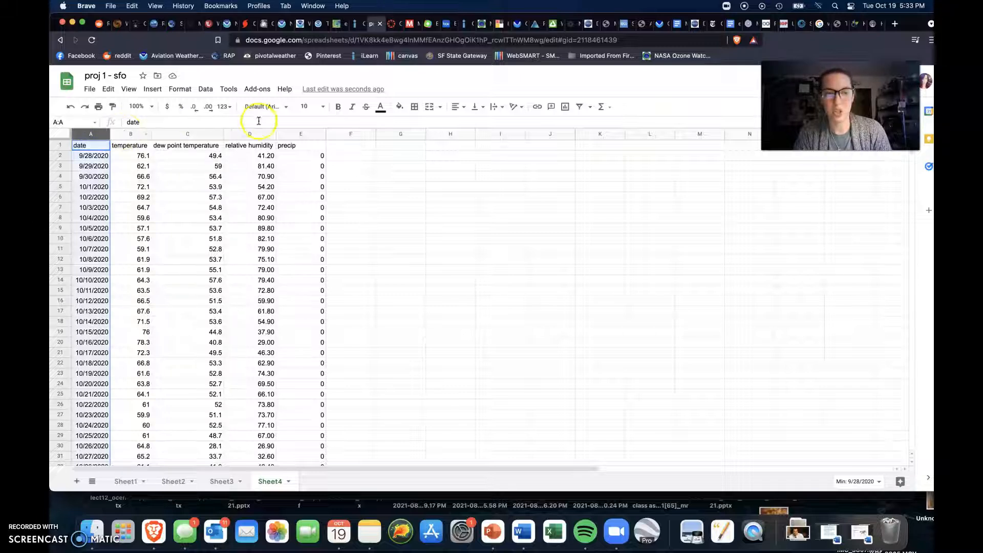
shift+click(236, 133)
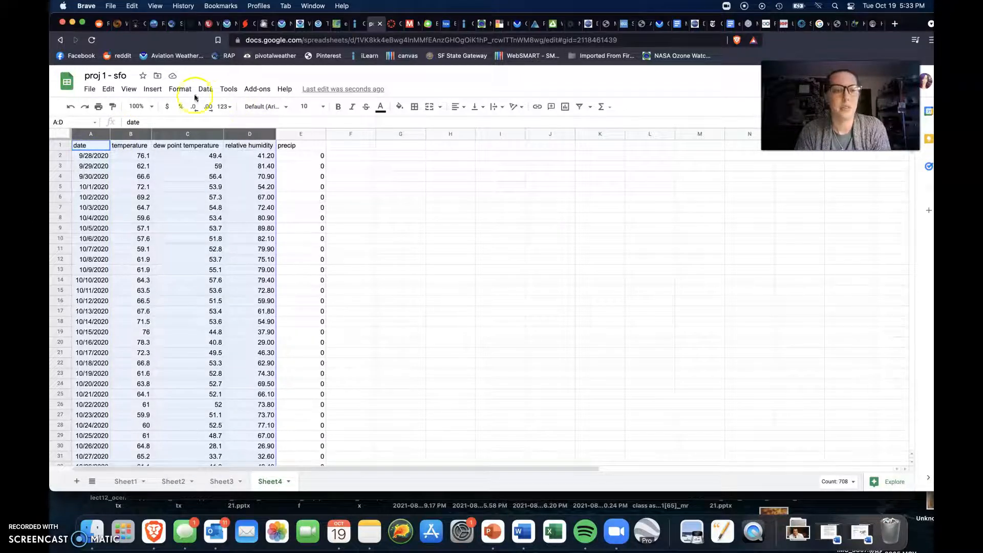
click(153, 90)
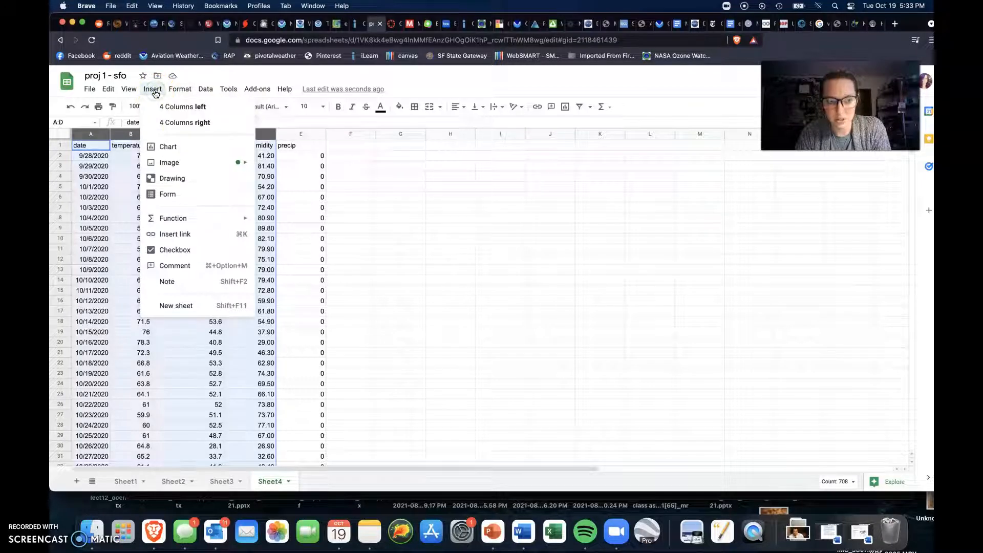
click(183, 147)
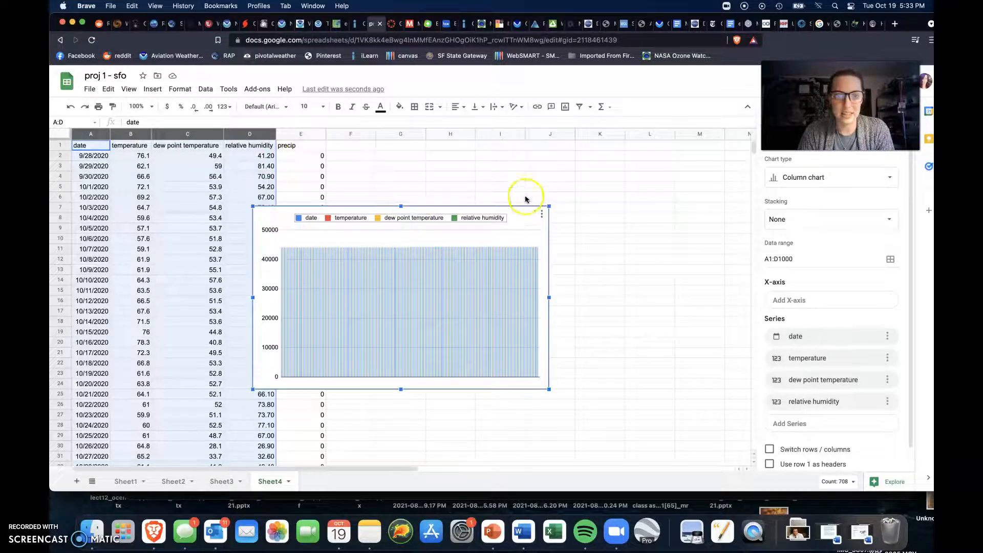
Step: Enlarge the new chart to reach about row 2 and column L, and change its type to a combo chart
drag(547, 206, 633, 154)
click(833, 177)
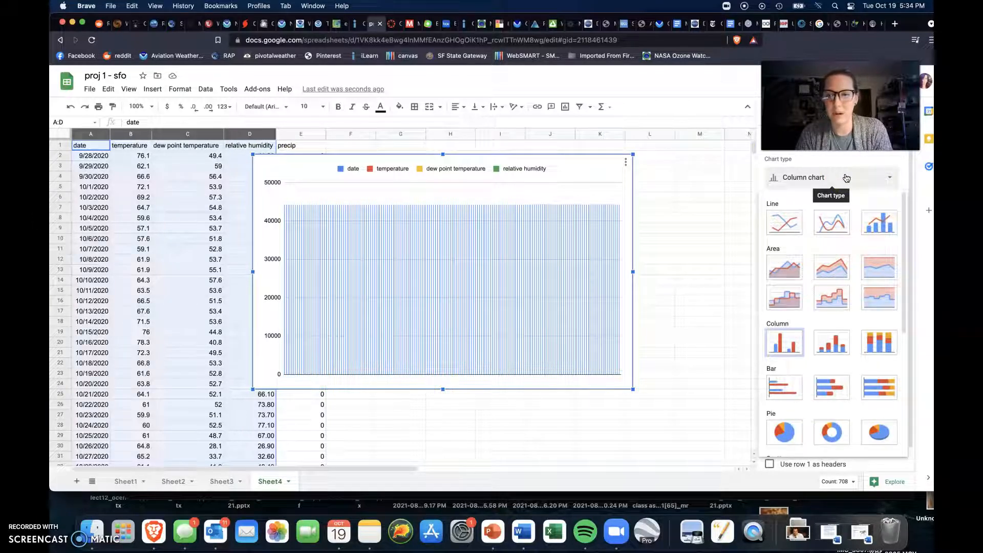
click(880, 224)
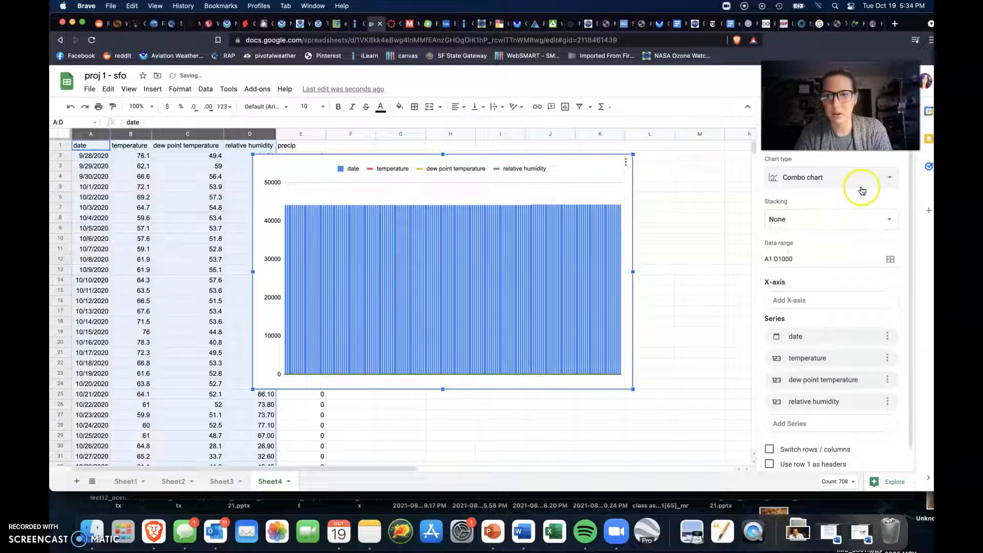
Step: Remove the temperature, date and dew point temperature series from the combo chart, keeping only relative humidity
scroll(834, 322, down, 1)
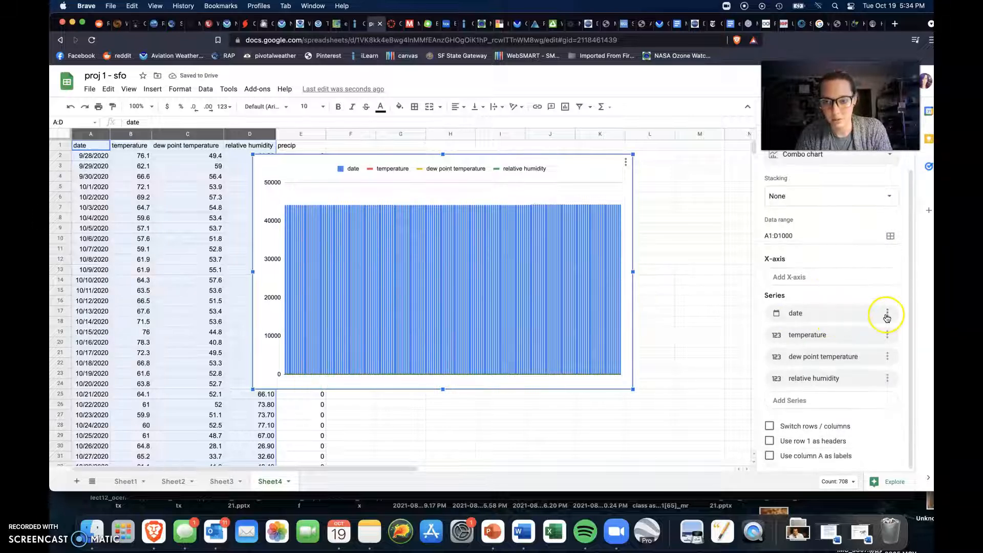
click(888, 334)
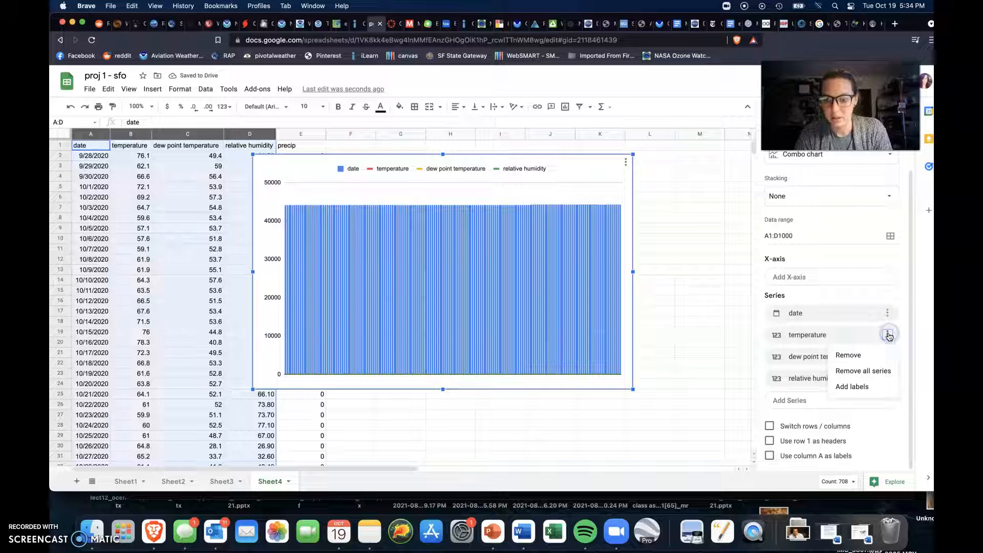
click(872, 353)
click(888, 356)
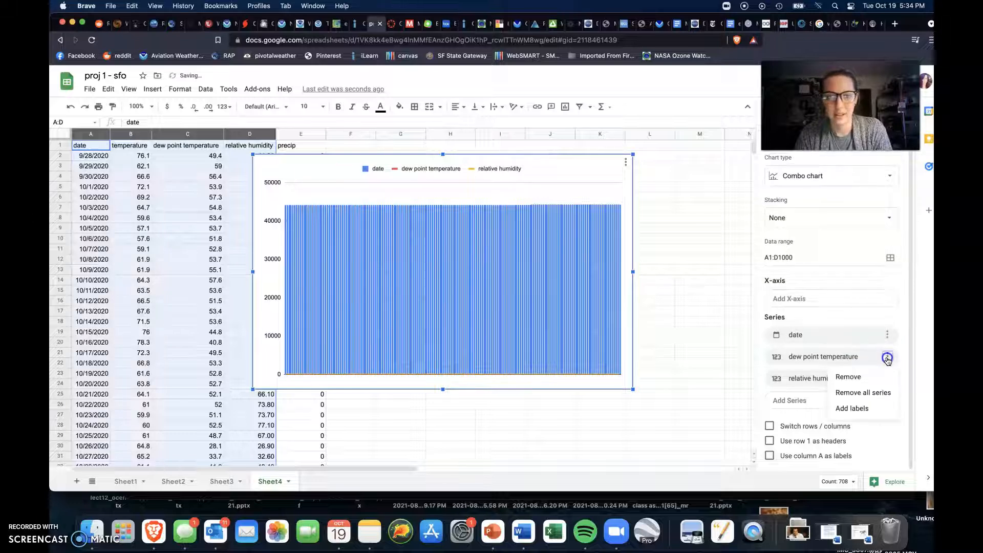
click(888, 335)
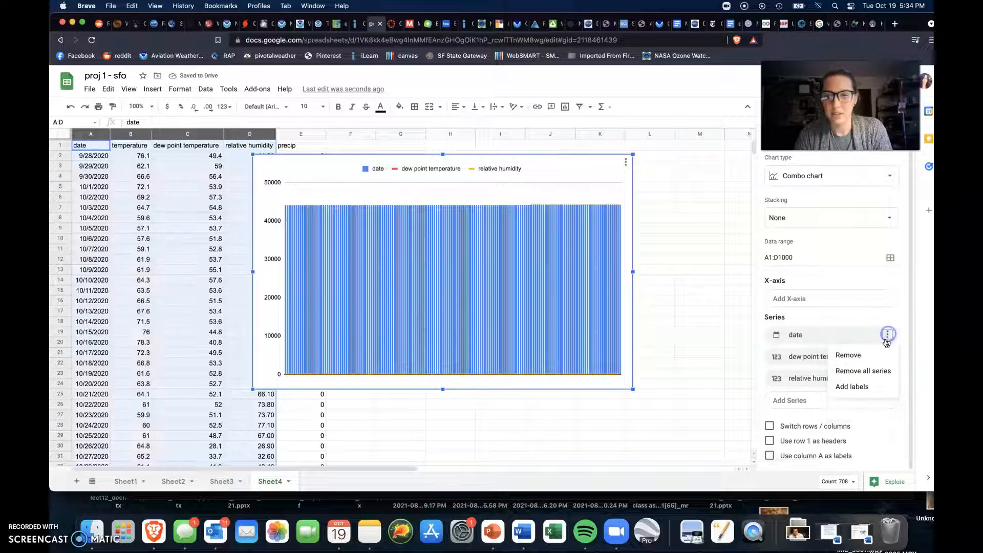
click(874, 351)
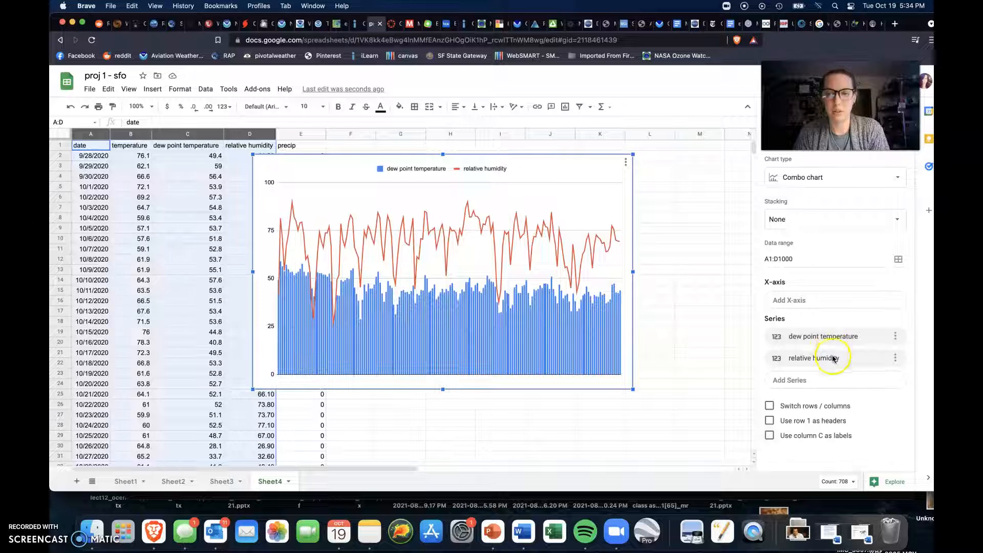
click(894, 336)
click(877, 355)
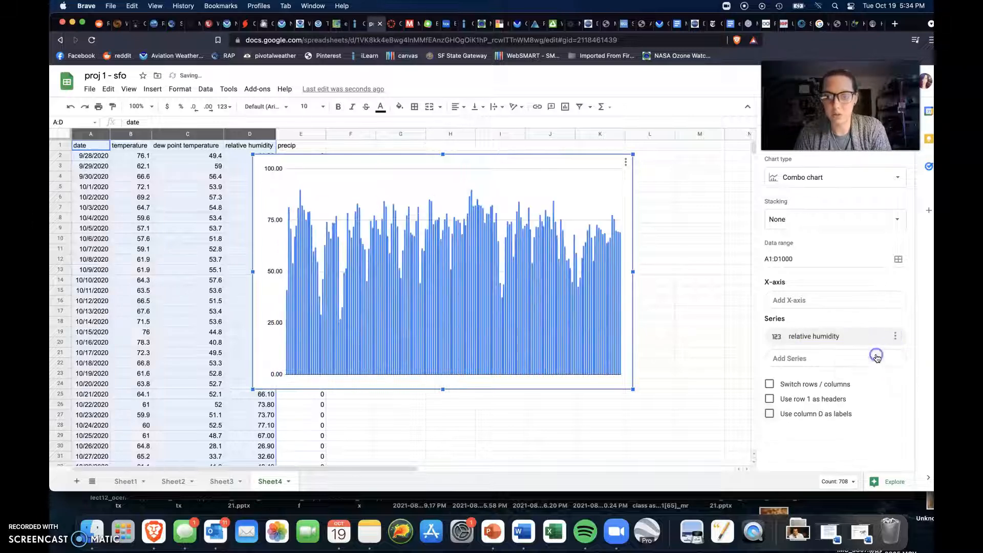
click(438, 306)
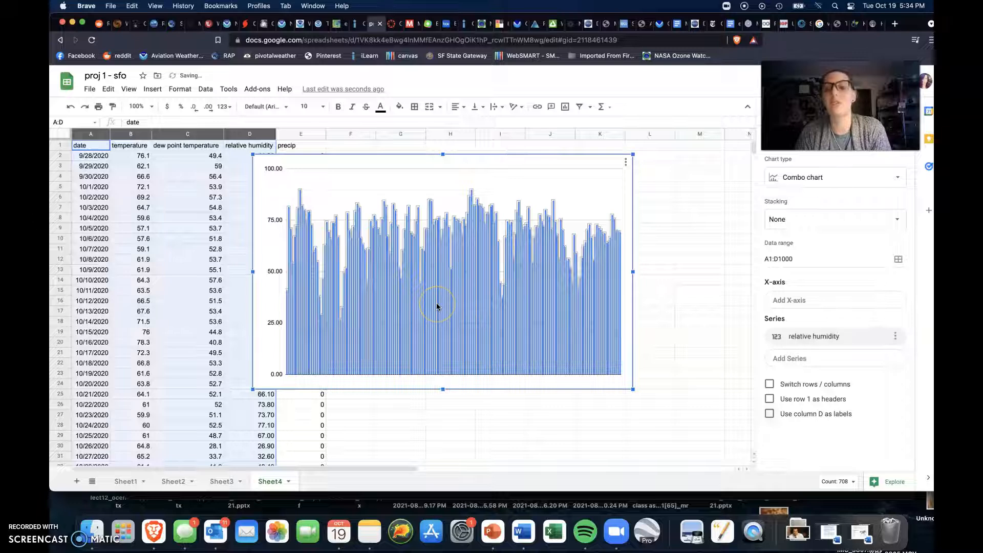
click(601, 333)
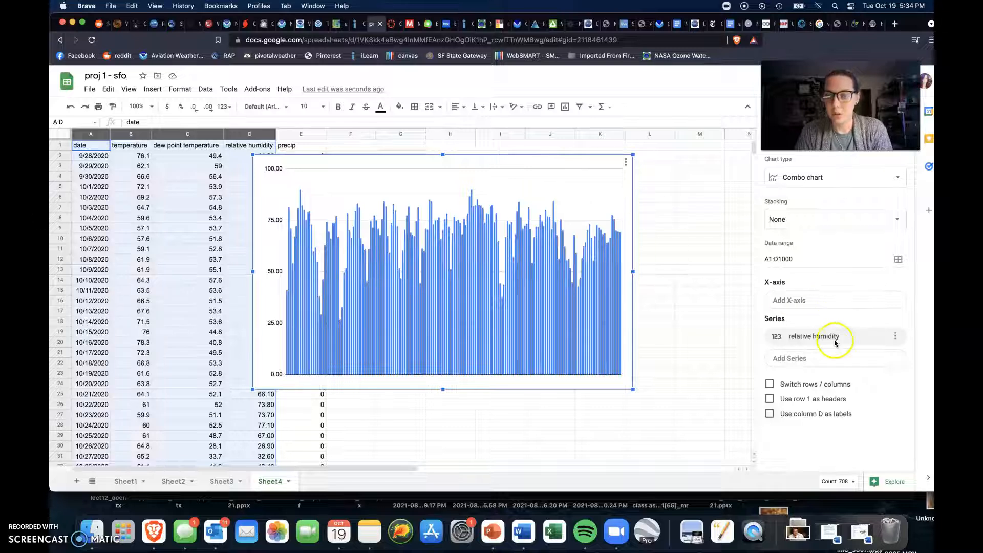
Step: Add temperature and dew point temperature back to the chart as series after relative humidity
click(828, 358)
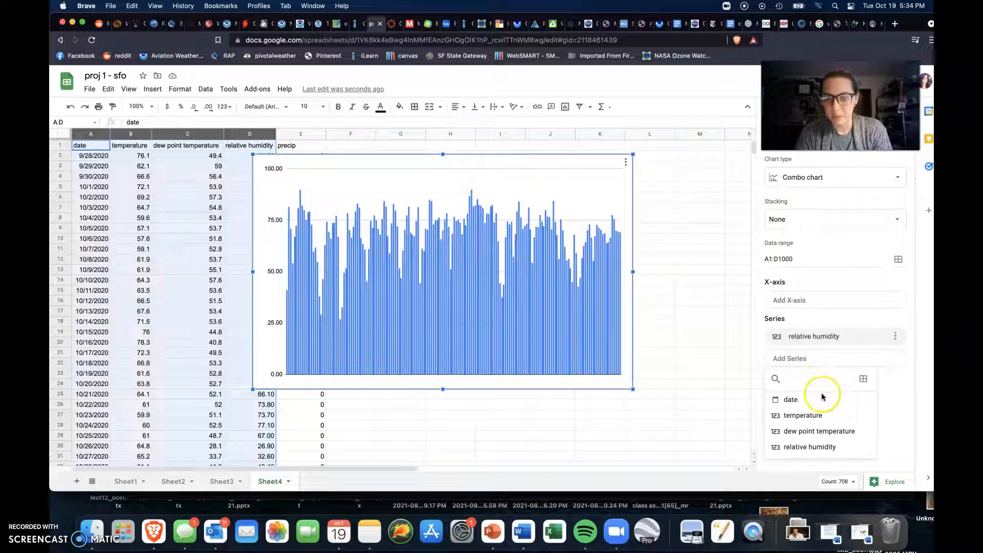
click(819, 416)
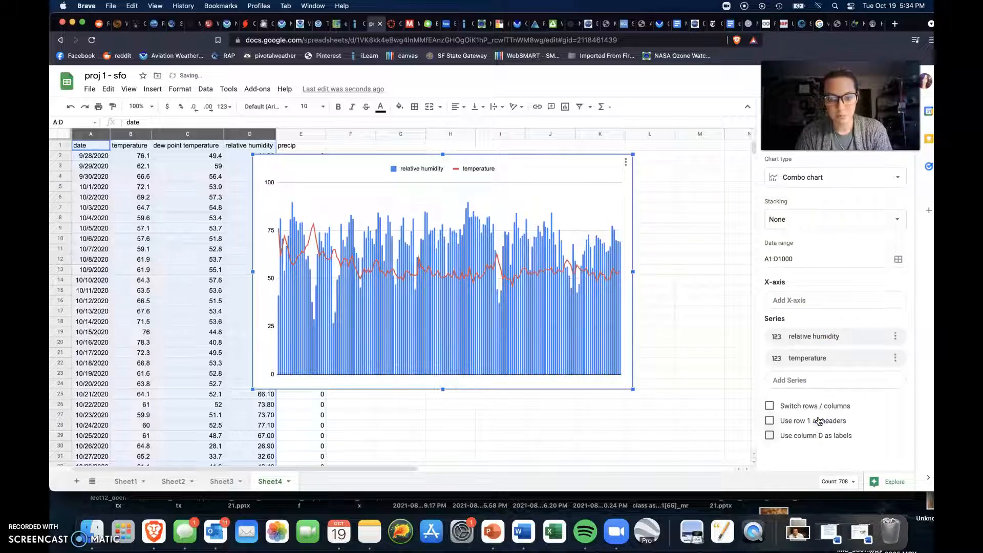
click(824, 380)
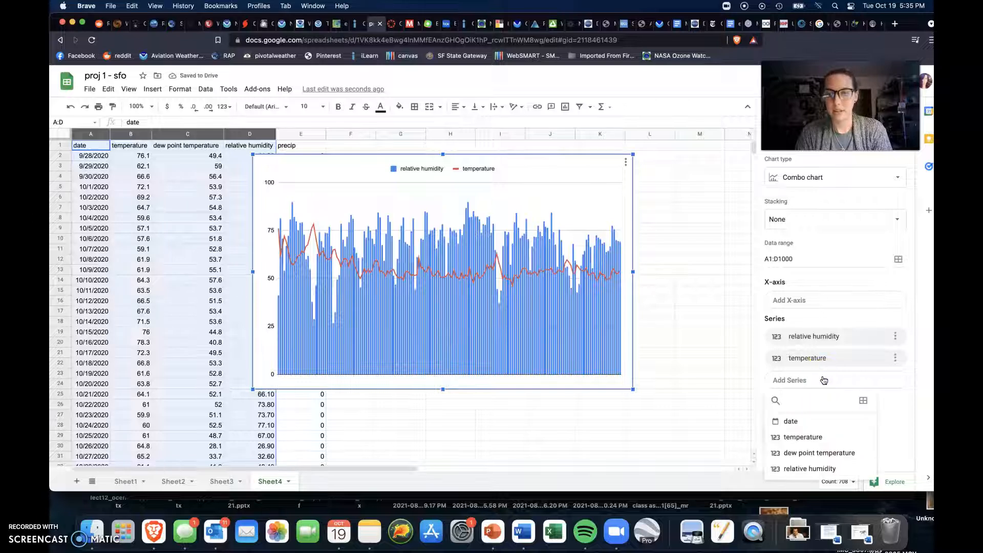
click(818, 455)
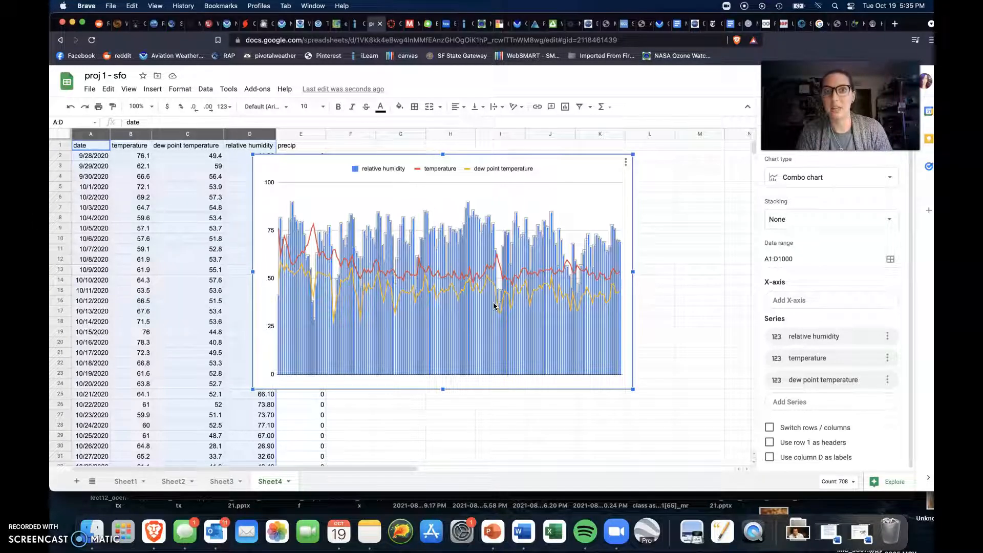
Step: Assign the chart's relative humidity column series to the right axis
click(475, 331)
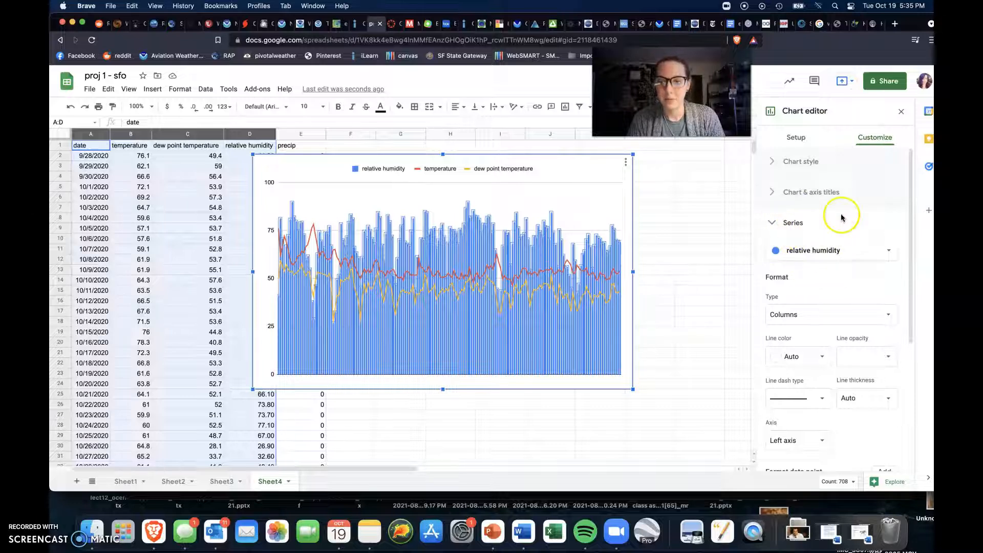
scroll(827, 285, down, 1)
scroll(828, 285, down, 3)
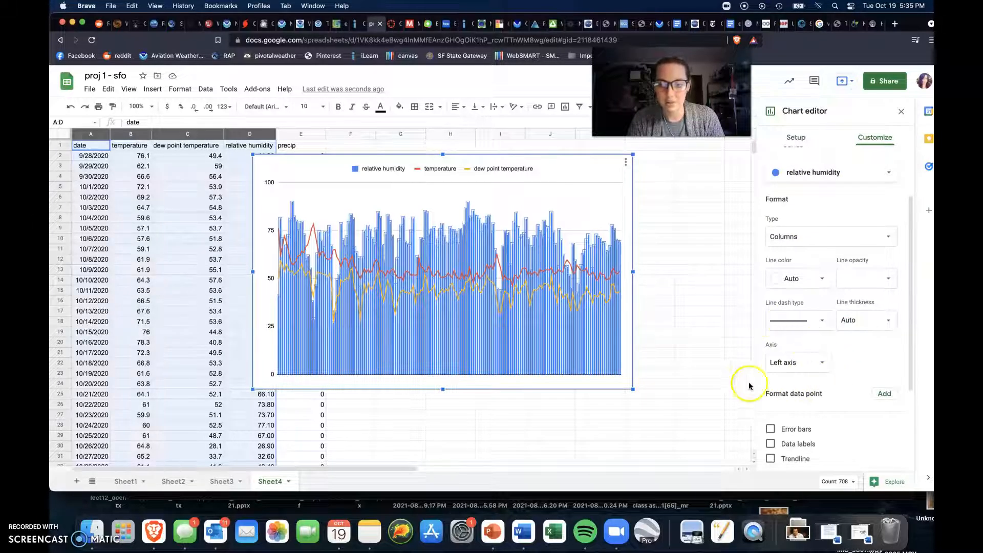
click(815, 367)
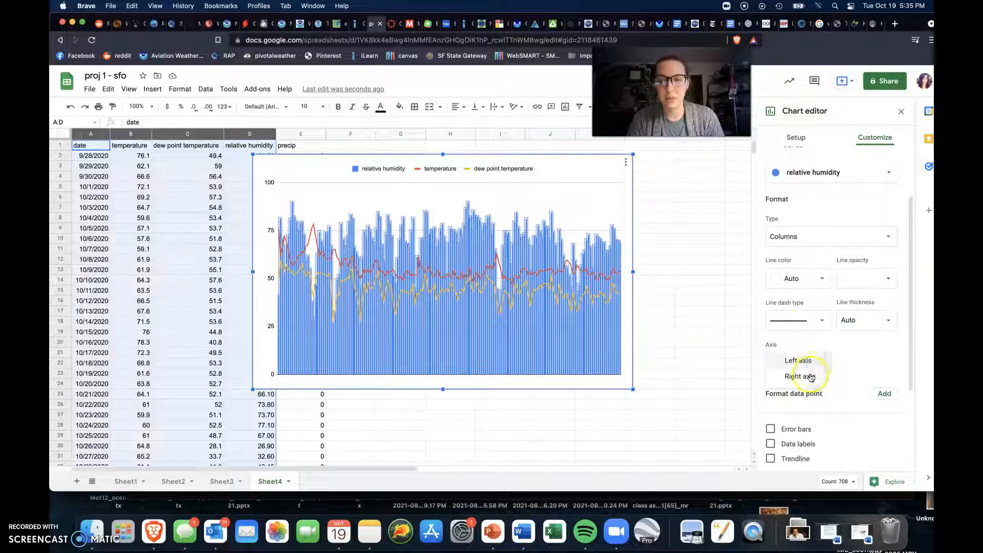
click(810, 377)
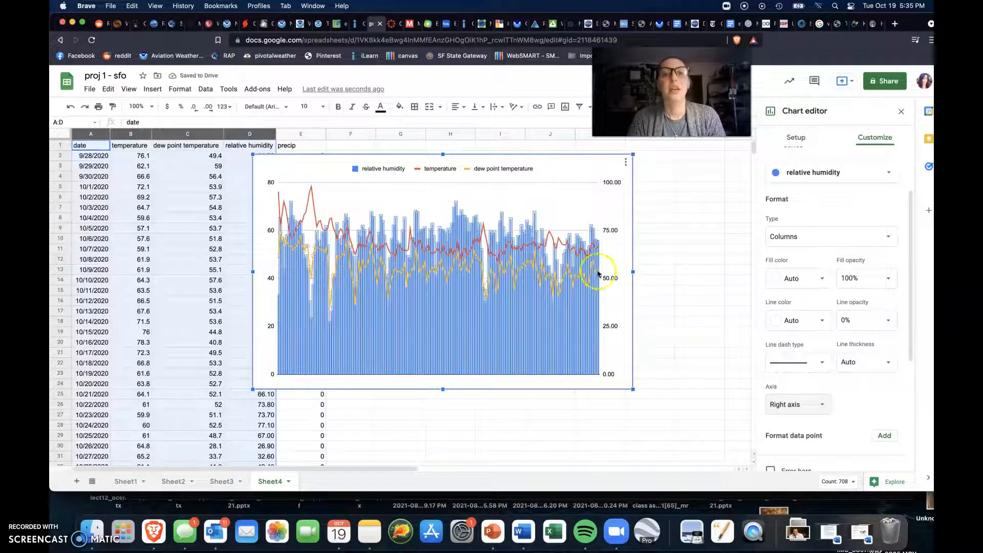
Step: Enlarge the combo chart to cover about columns D through M and rows 2 to 31
drag(662, 409, 720, 443)
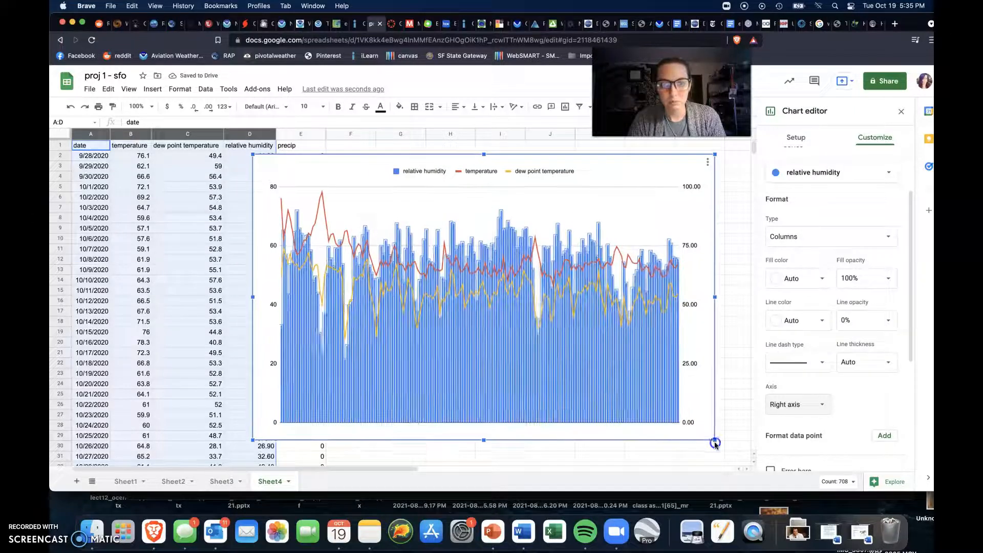
drag(253, 443, 222, 462)
click(227, 180)
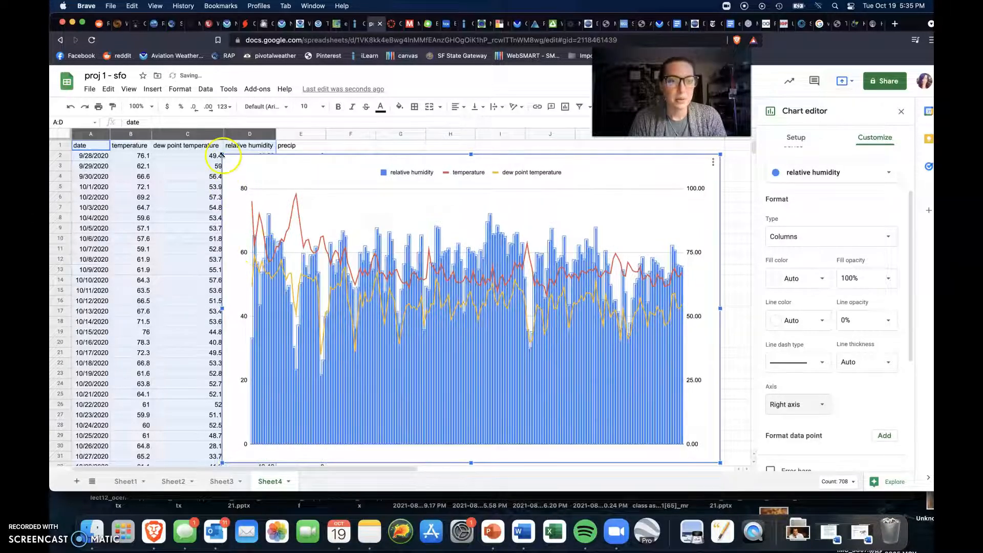
drag(221, 155, 215, 150)
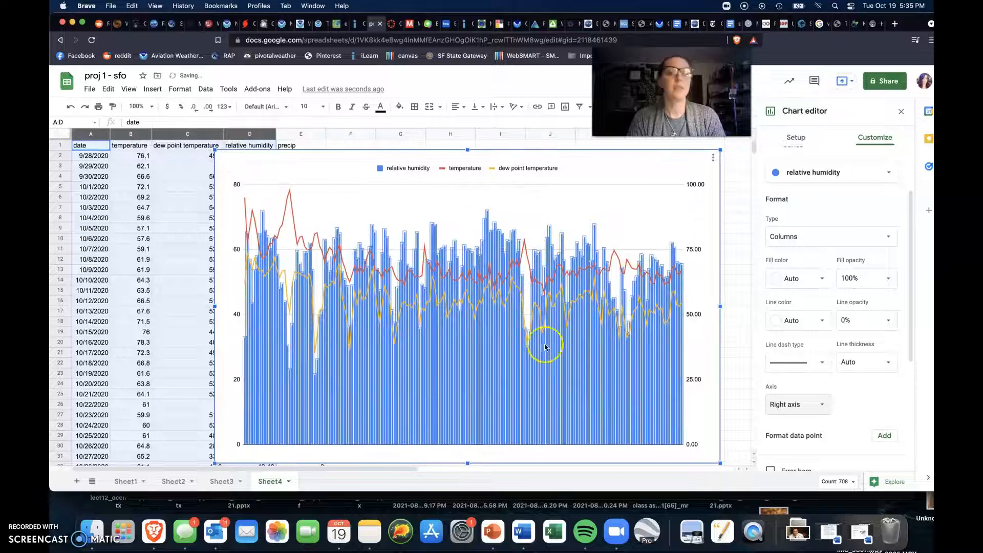
scroll(848, 188, up, 3)
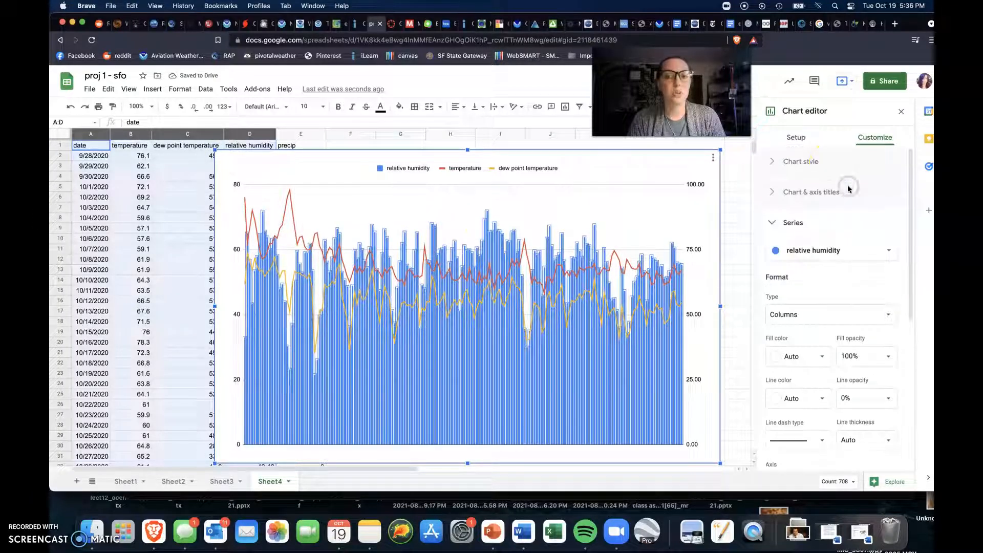
Step: Change the chart to the suggested temperature and precip line chart
click(795, 136)
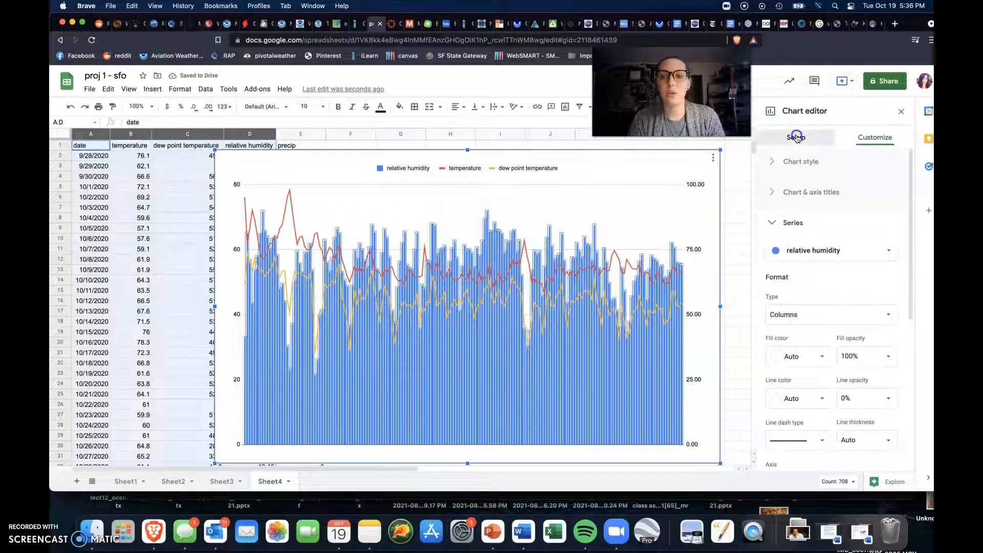
click(861, 176)
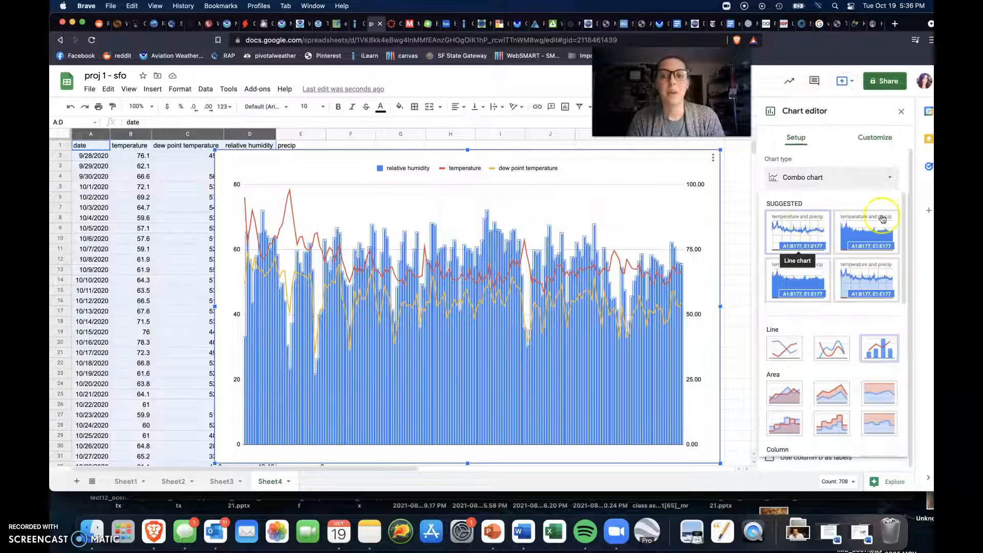
scroll(850, 308, down, 2)
scroll(848, 308, down, 3)
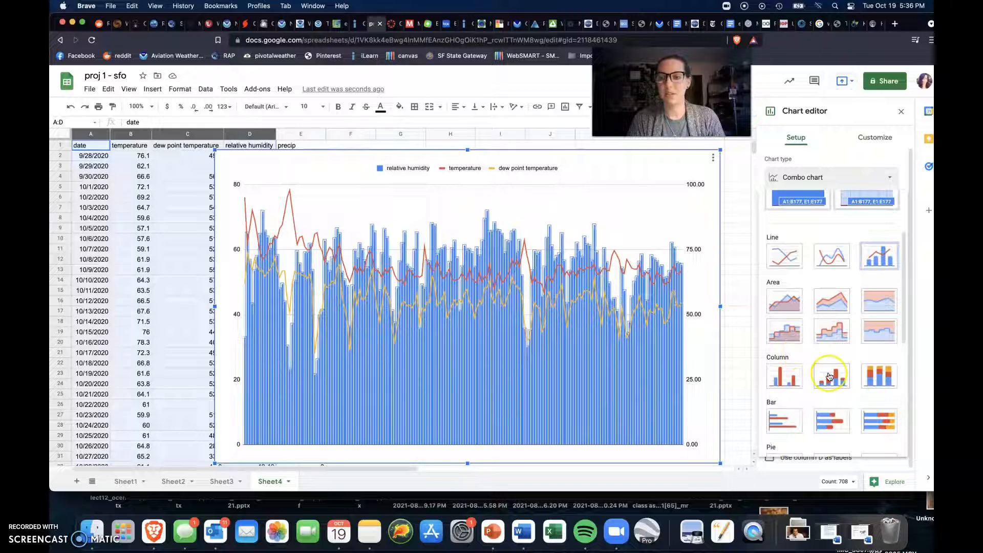
scroll(825, 374, up, 2)
scroll(829, 377, up, 2)
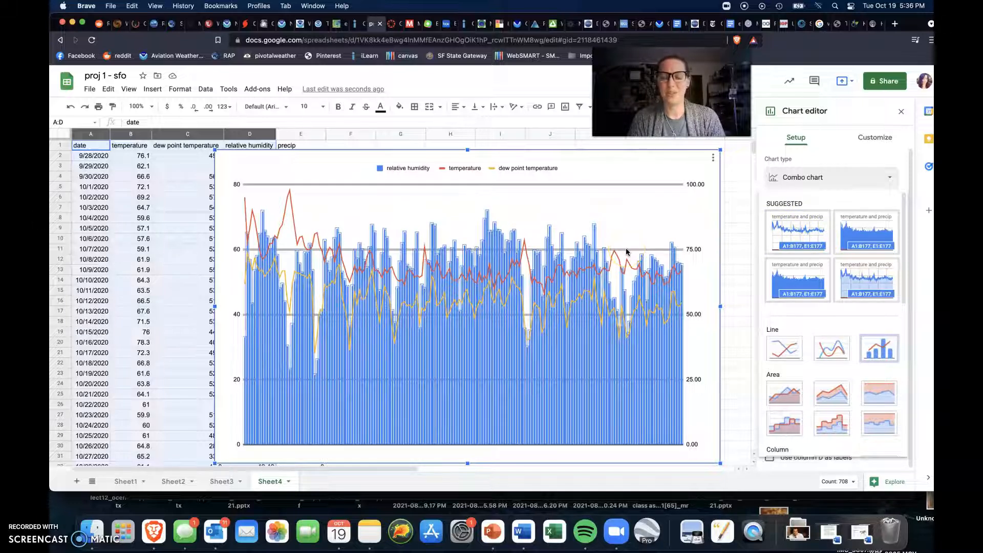
click(791, 228)
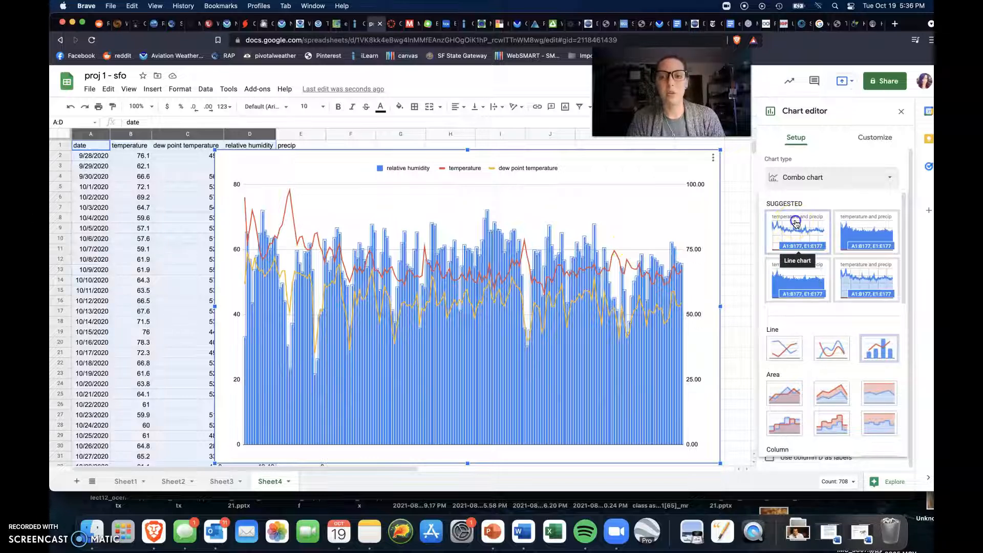
click(796, 223)
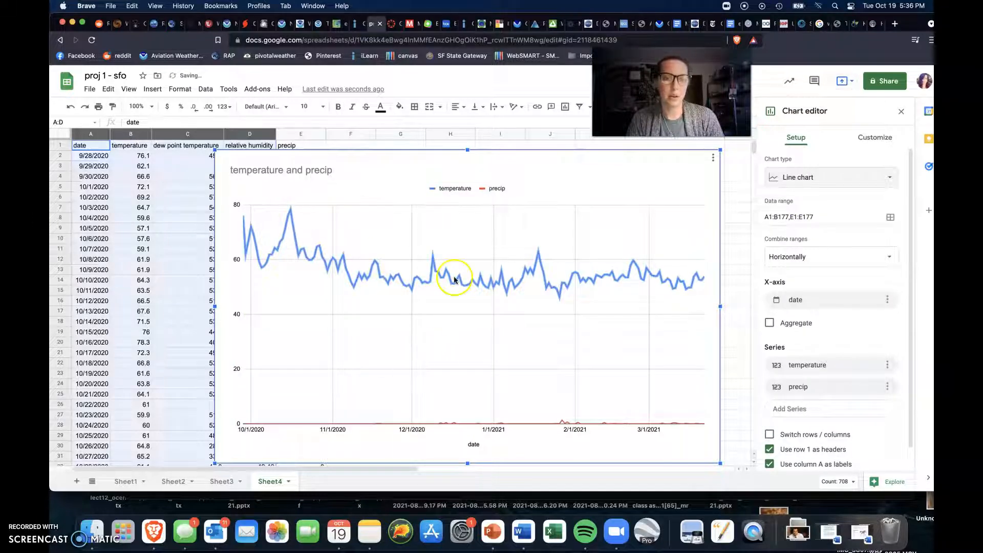
Step: Remove the precip series from the line chart and check which series can be added
scroll(819, 324, down, 1)
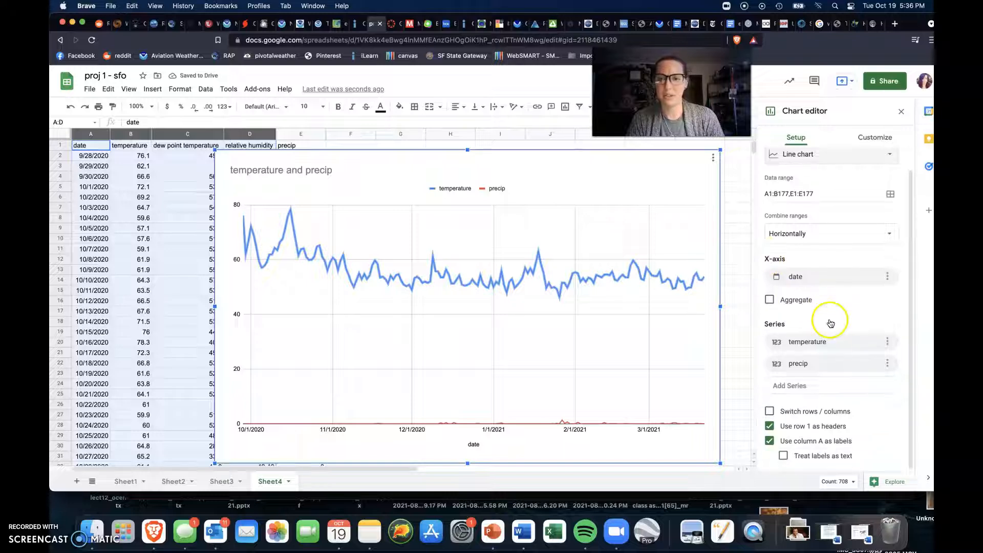
click(887, 362)
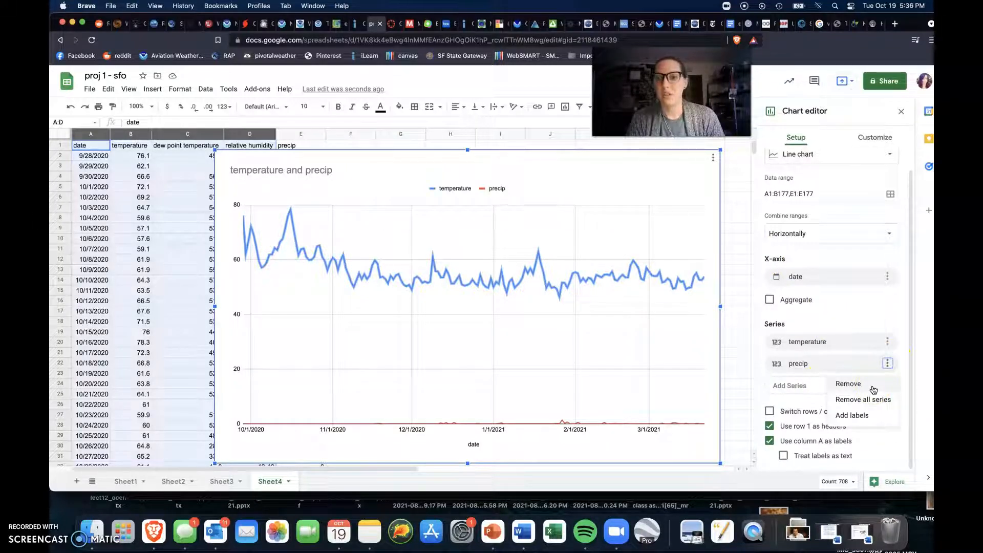
click(872, 384)
click(816, 385)
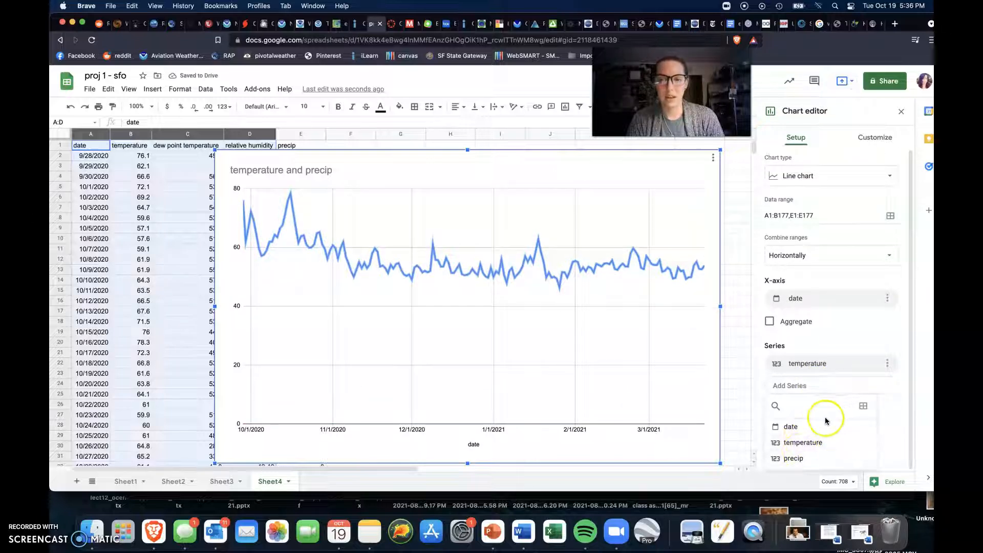
click(887, 401)
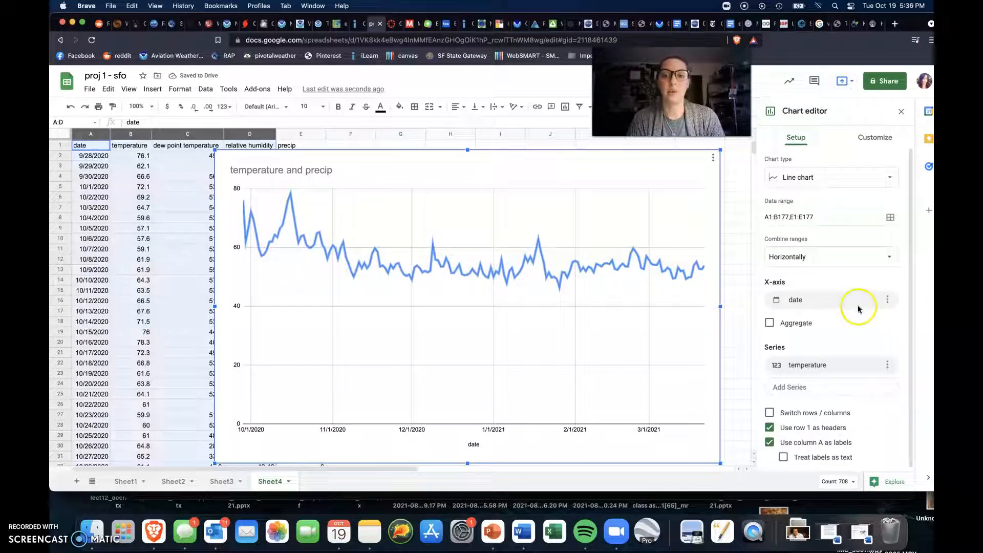
Step: Change the line chart to a combo chart and look through the series available to add
click(866, 177)
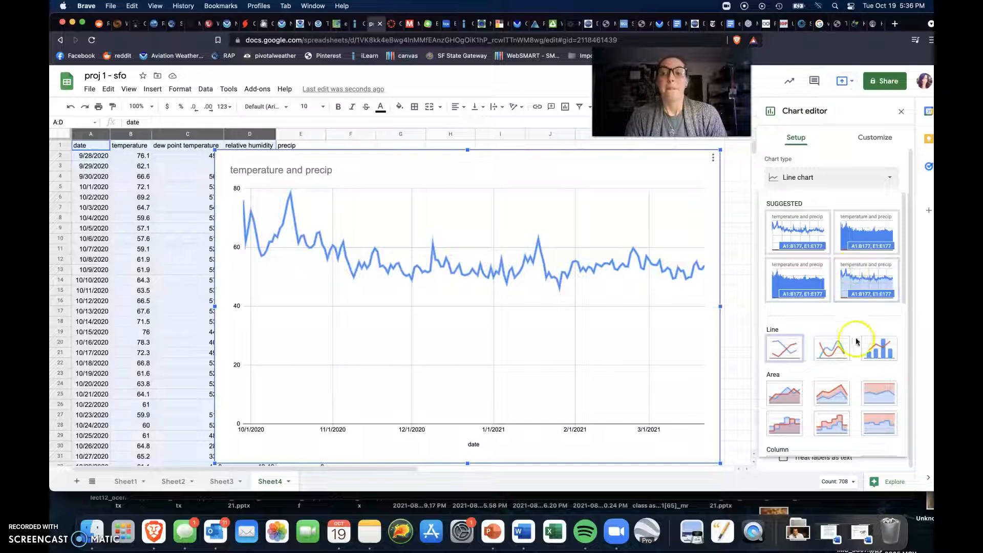
click(882, 348)
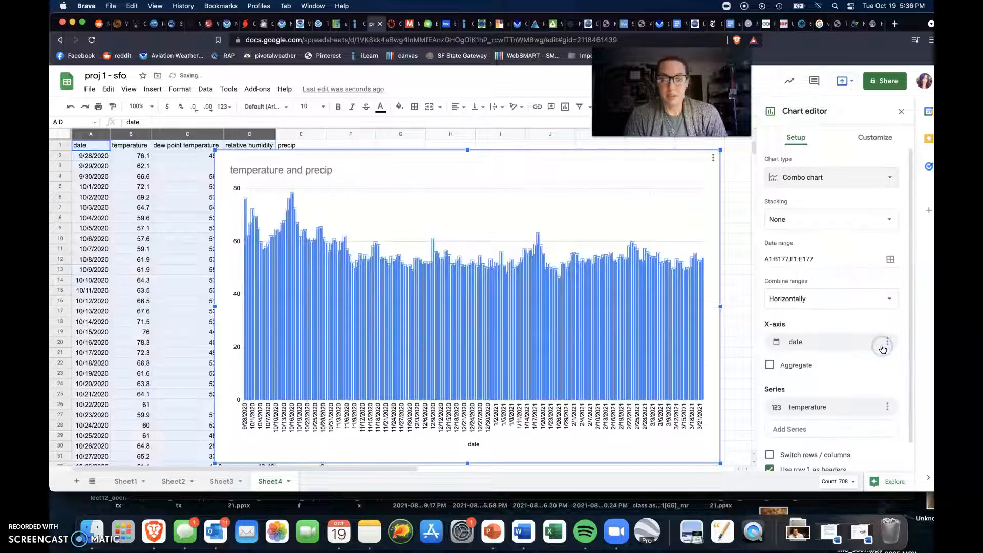
scroll(849, 333, down, 1)
click(814, 399)
click(889, 428)
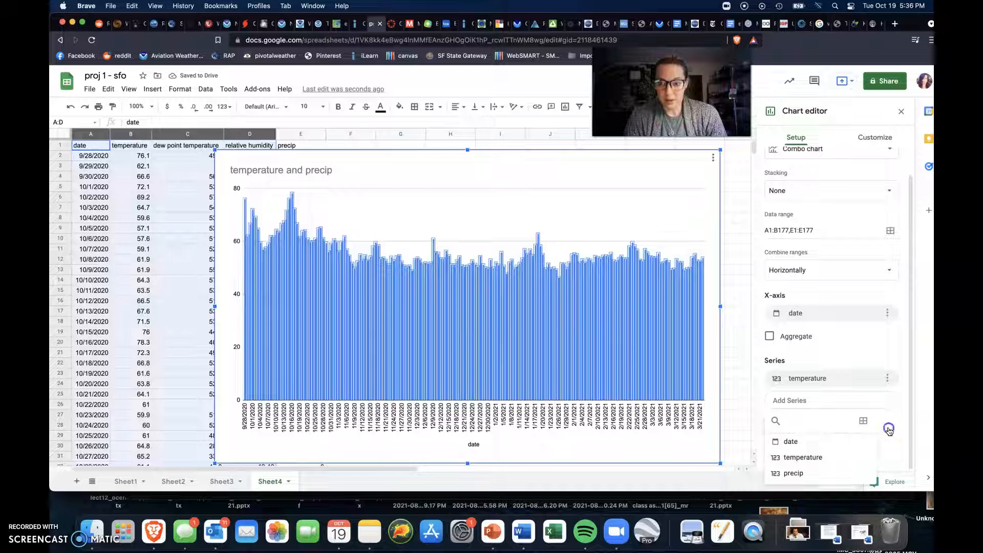
Step: Delete the temperature and precip chart from Sheet4
double_click(538, 194)
key(Delete)
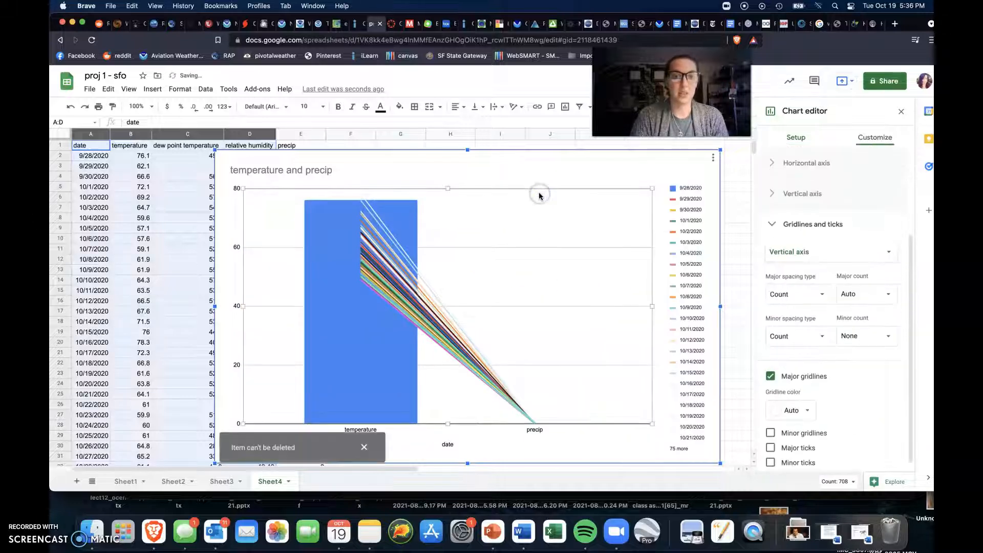
key(Delete)
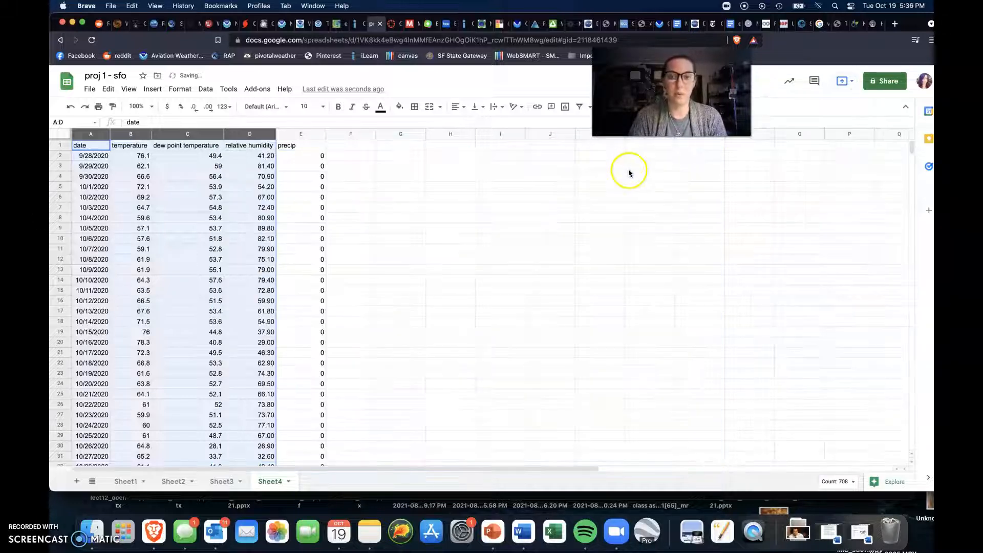
Step: Insert a new chart from the date, temperature, dew point temperature and relative humidity columns A to D
click(445, 187)
drag(85, 134, 251, 134)
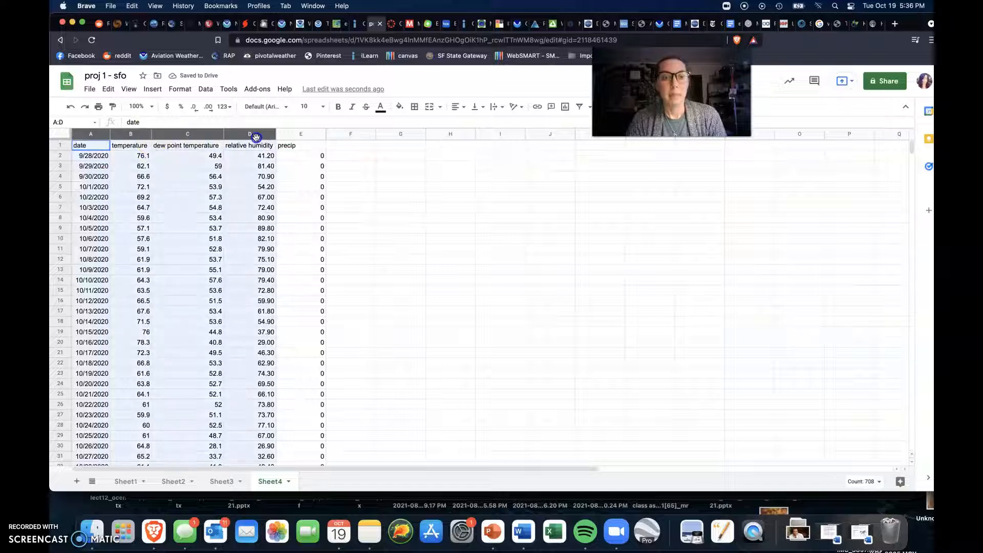
click(155, 88)
click(185, 145)
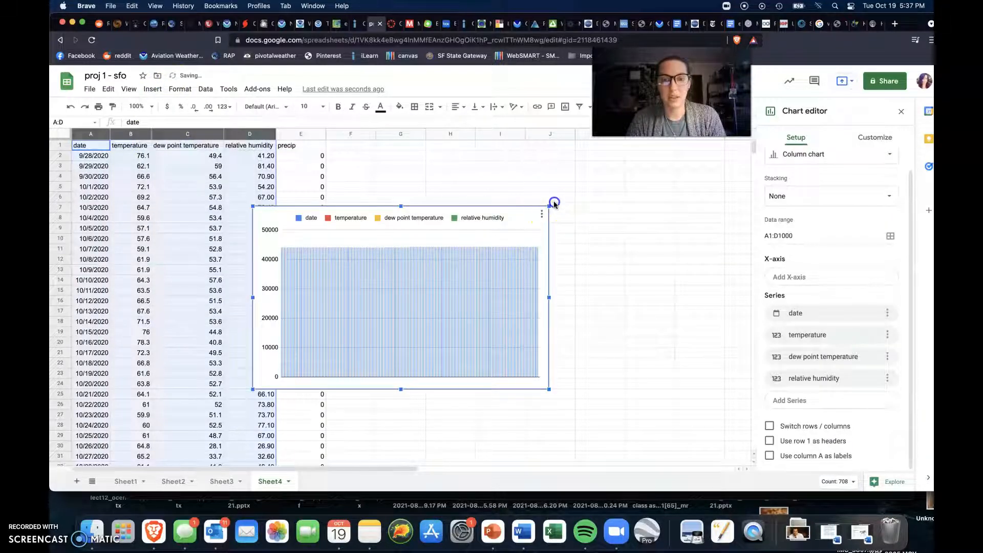
Step: Enlarge the new chart and place it over about columns C through M and rows 1 to 30
drag(549, 205, 641, 150)
drag(251, 390, 191, 456)
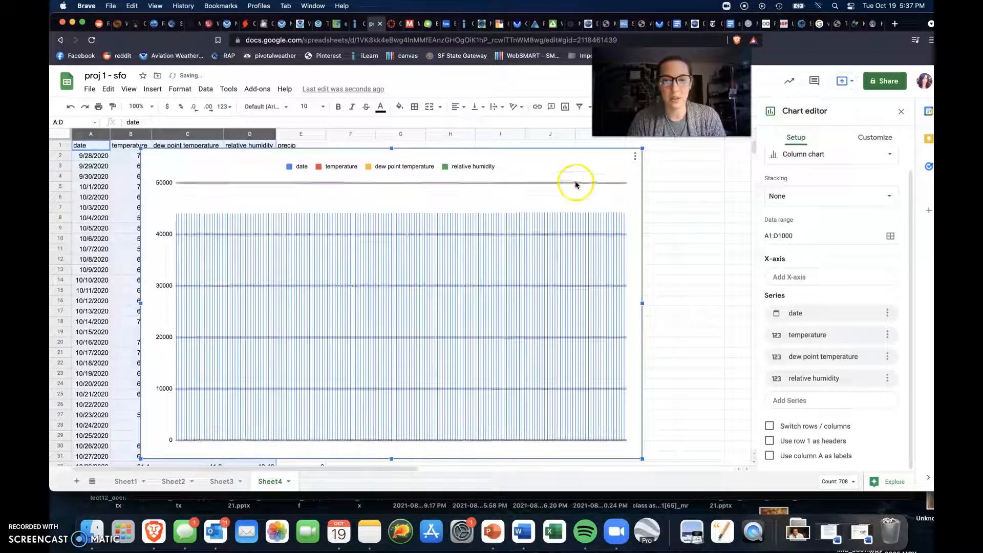
drag(575, 165, 625, 161)
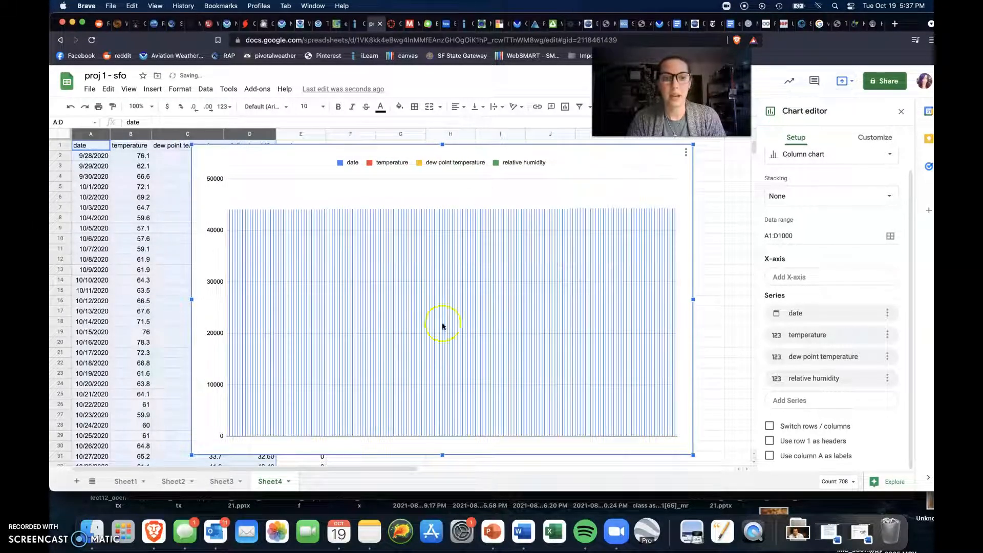
Step: Change the new column chart to a combo chart
scroll(867, 169, up, 1)
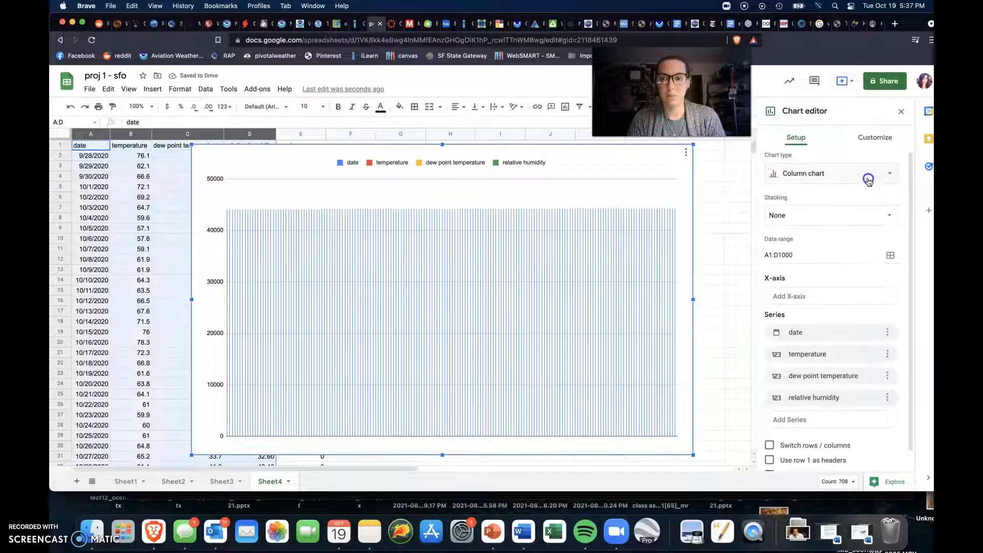
click(868, 179)
click(878, 215)
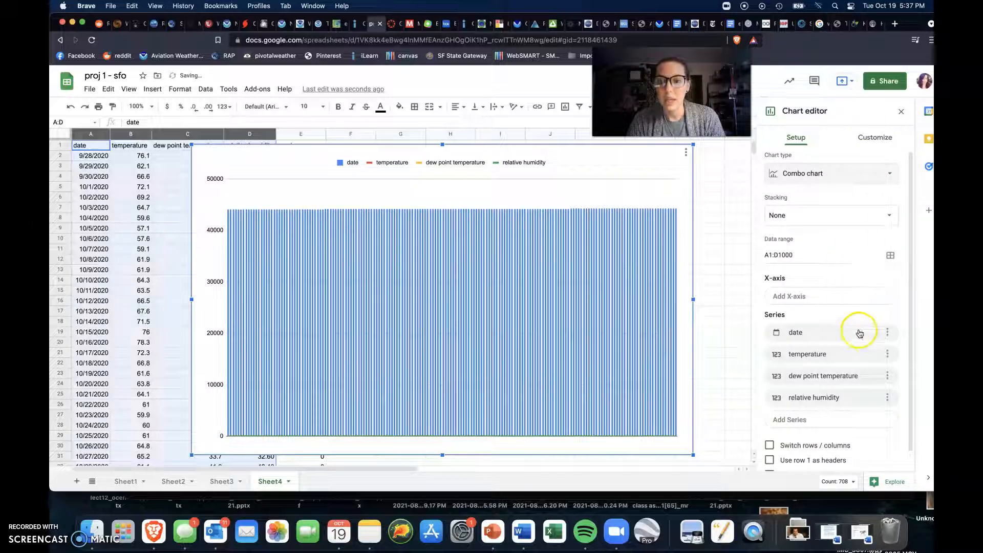
Step: Remove the date, temperature and dew point temperature series from the new combo chart, leaving only relative humidity
click(887, 332)
click(874, 352)
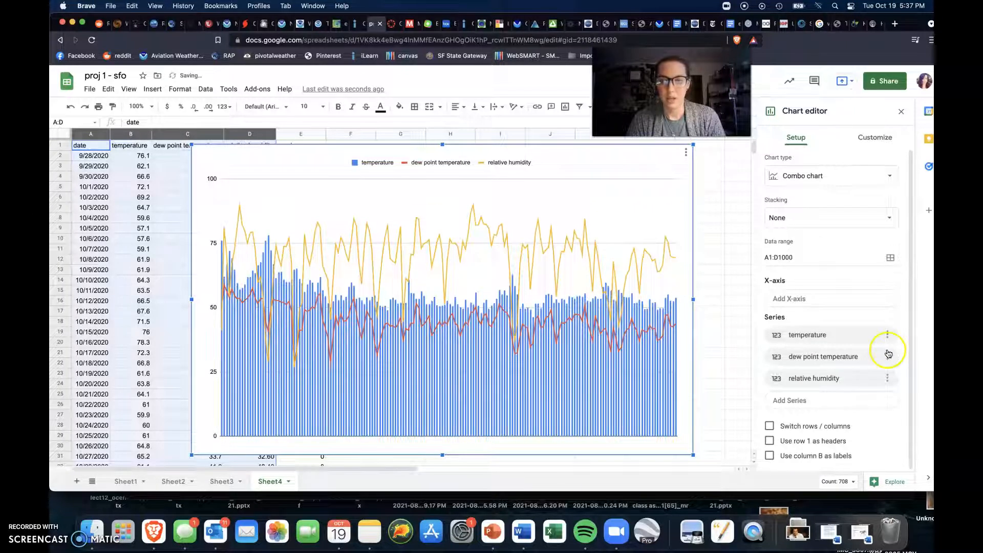
click(827, 380)
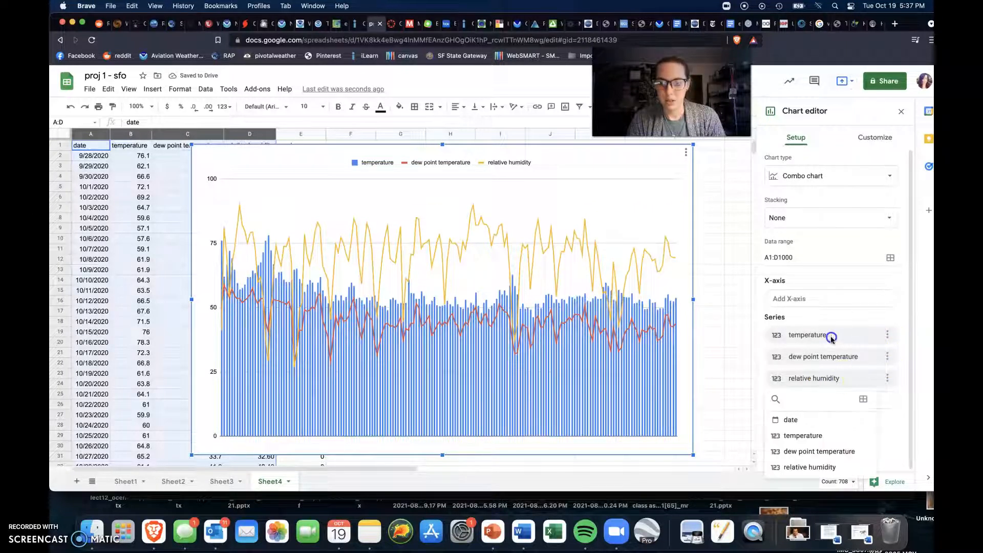
click(887, 334)
click(884, 351)
click(893, 339)
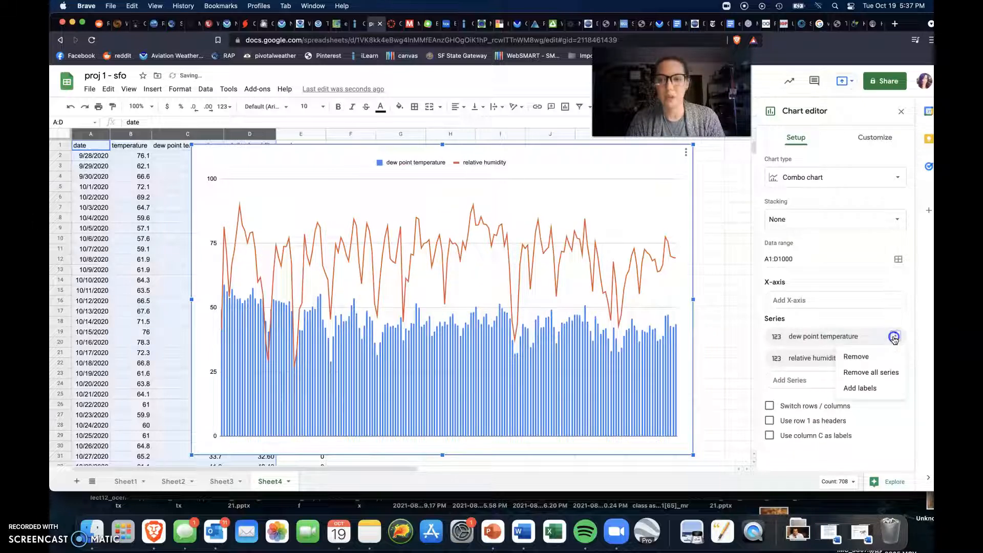
click(885, 355)
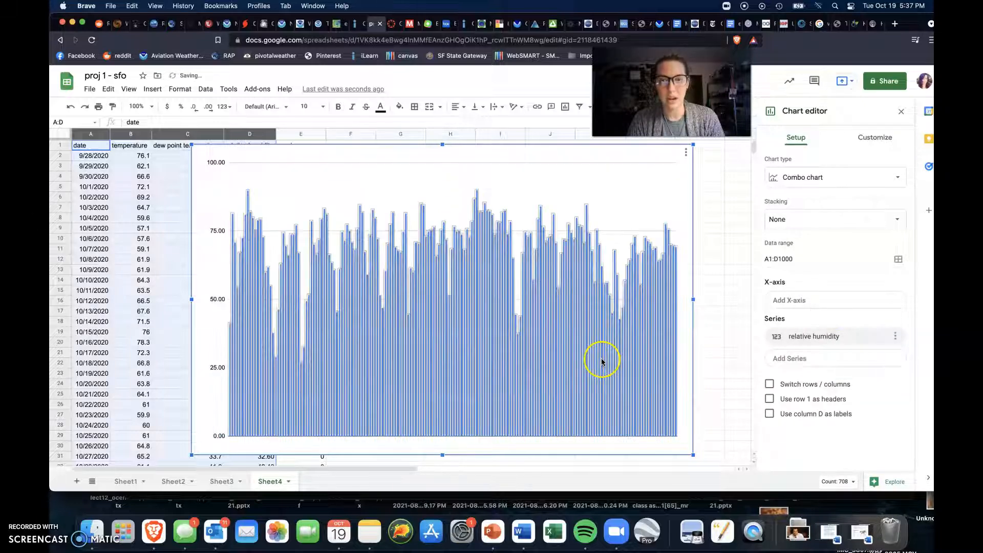
Step: Add temperature and dew point temperature to the new combo chart as series following relative humidity
click(829, 358)
click(813, 413)
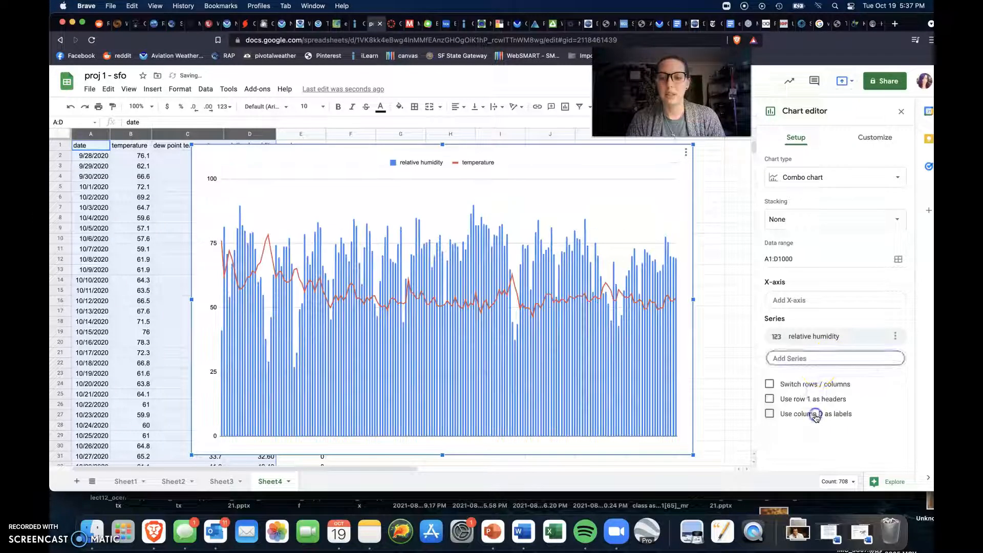
click(816, 383)
click(820, 451)
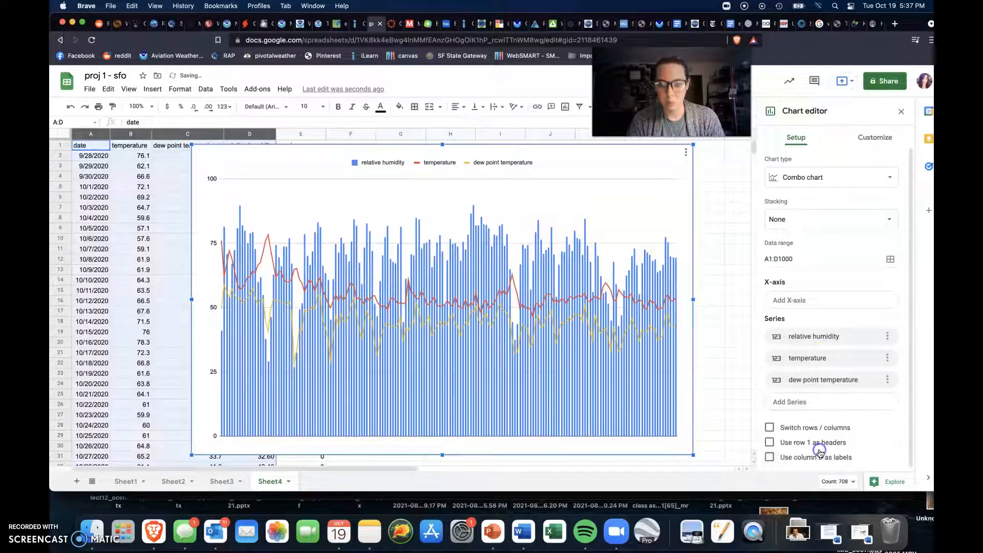
Step: Assign the relative humidity columns of the new combo chart to the right axis
click(596, 381)
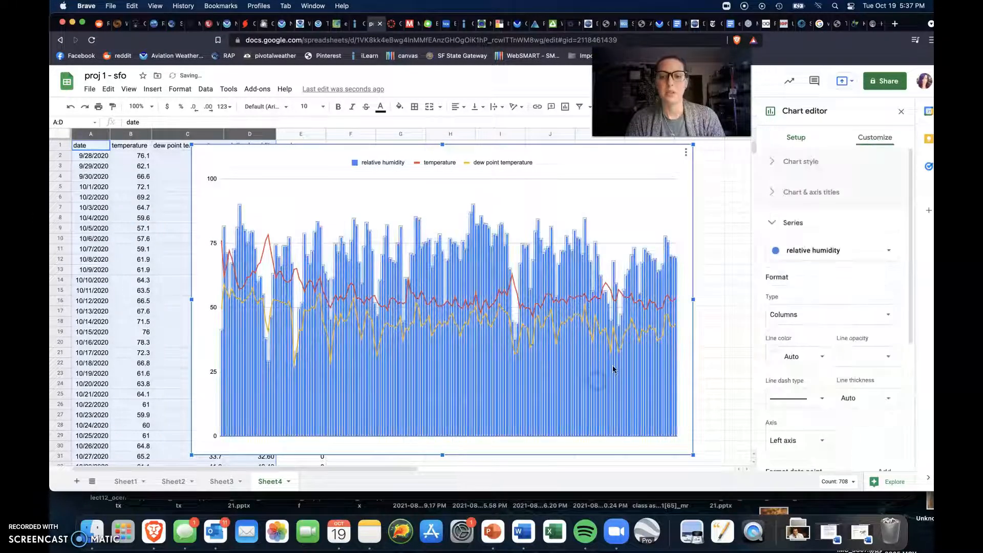
scroll(823, 297, down, 4)
click(807, 327)
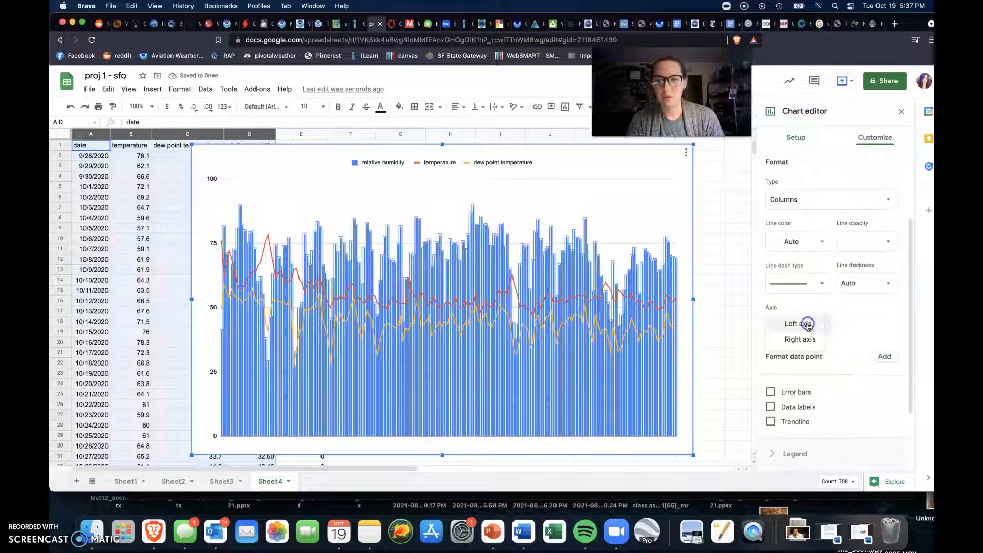
click(808, 339)
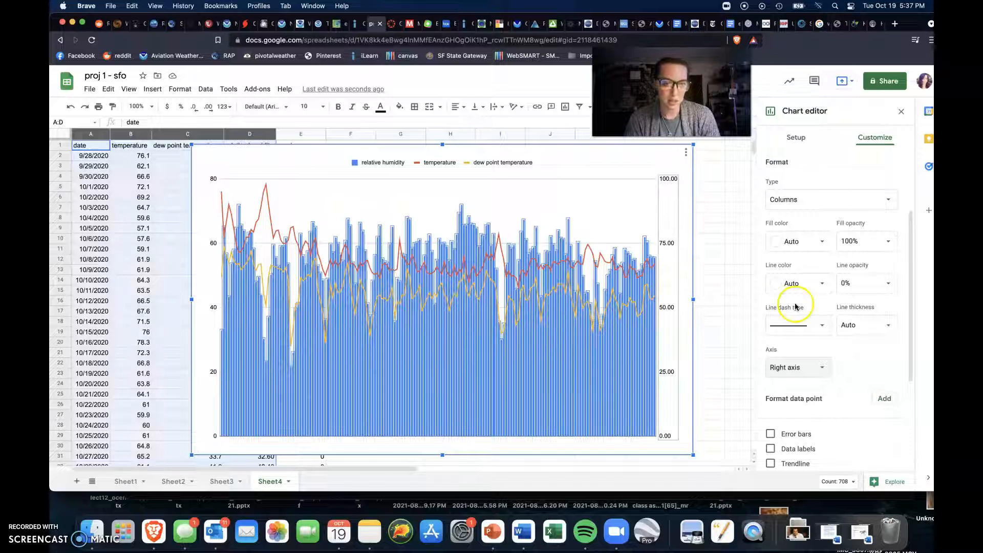
Step: Set the temperature series' line thickness to 4px
scroll(836, 212, up, 4)
click(839, 249)
click(835, 258)
scroll(839, 264, down, 3)
click(883, 266)
click(884, 267)
click(886, 309)
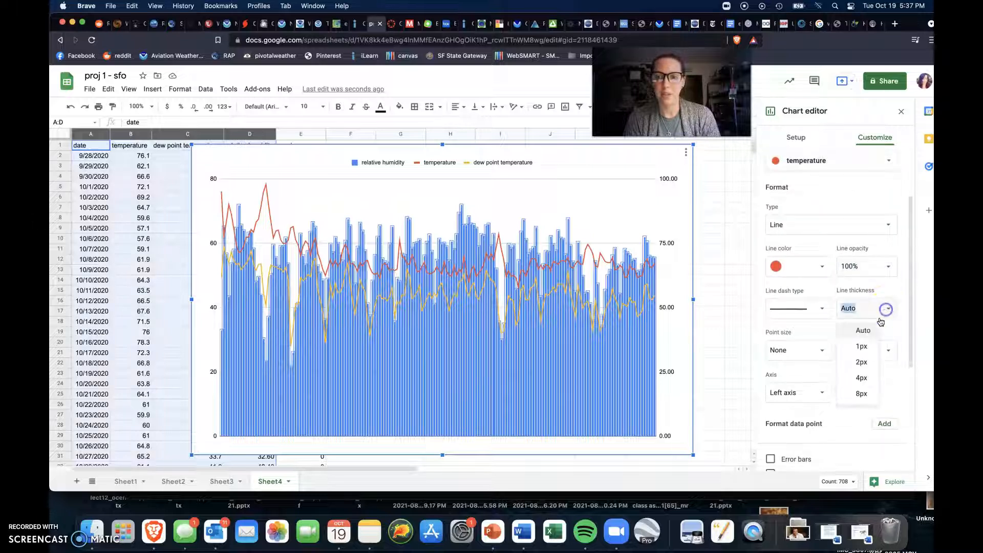
click(862, 378)
Step: Set the dew point temperature series' line thickness to 4px
scroll(848, 177, up, 1)
click(847, 176)
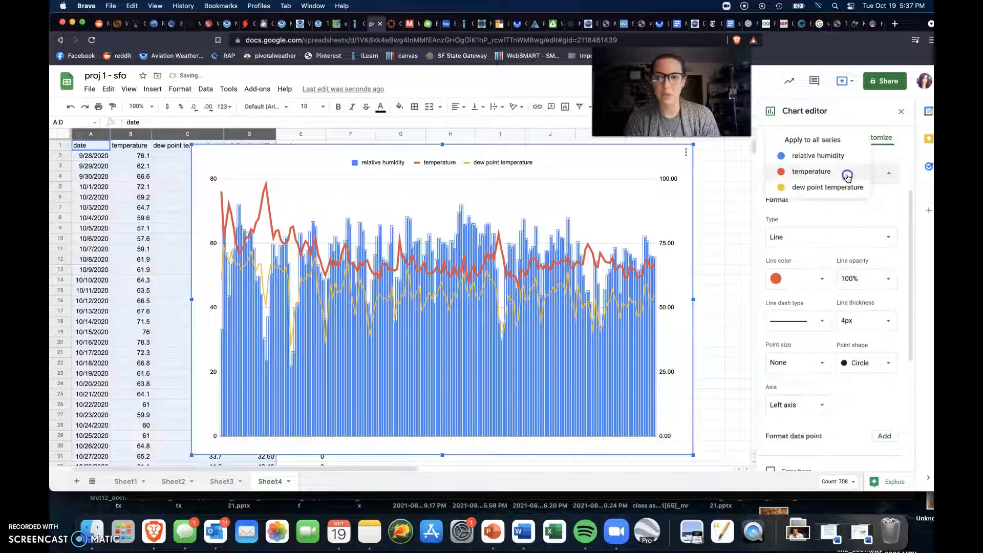
click(841, 187)
scroll(852, 240, down, 2)
click(874, 229)
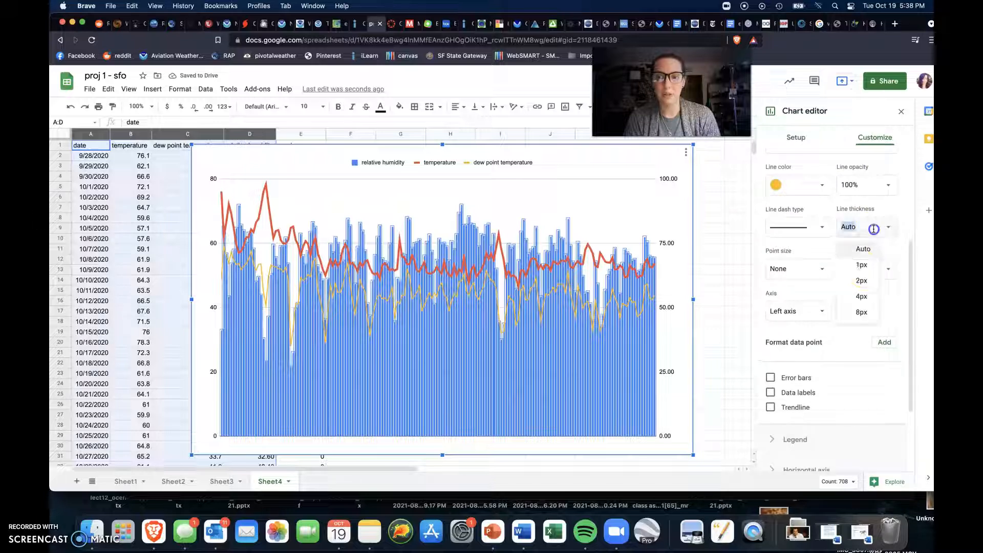
click(861, 296)
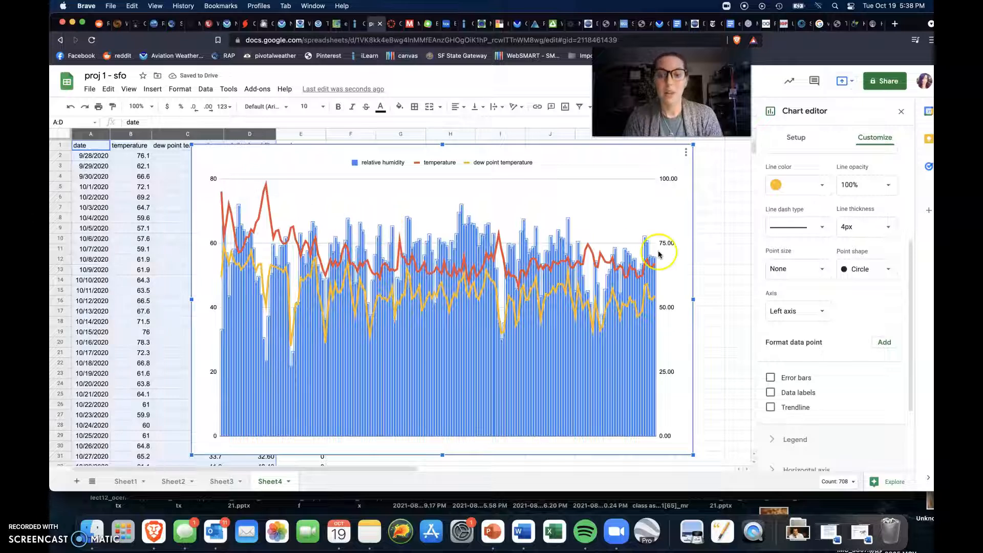
Step: Try green and black fills on the relative humidity columns, and settle on a teal fill color
scroll(821, 317, up, 4)
click(828, 234)
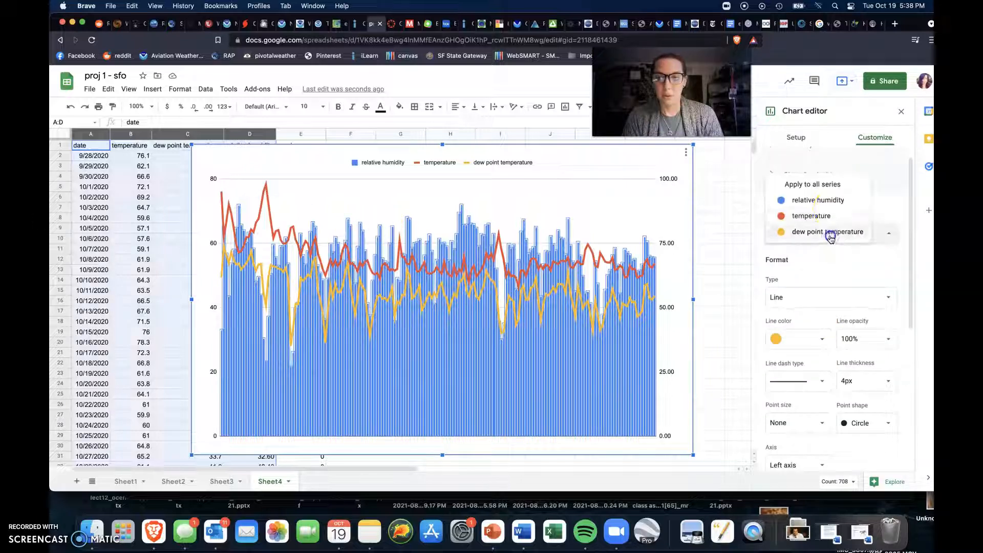
click(833, 200)
scroll(836, 250, down, 2)
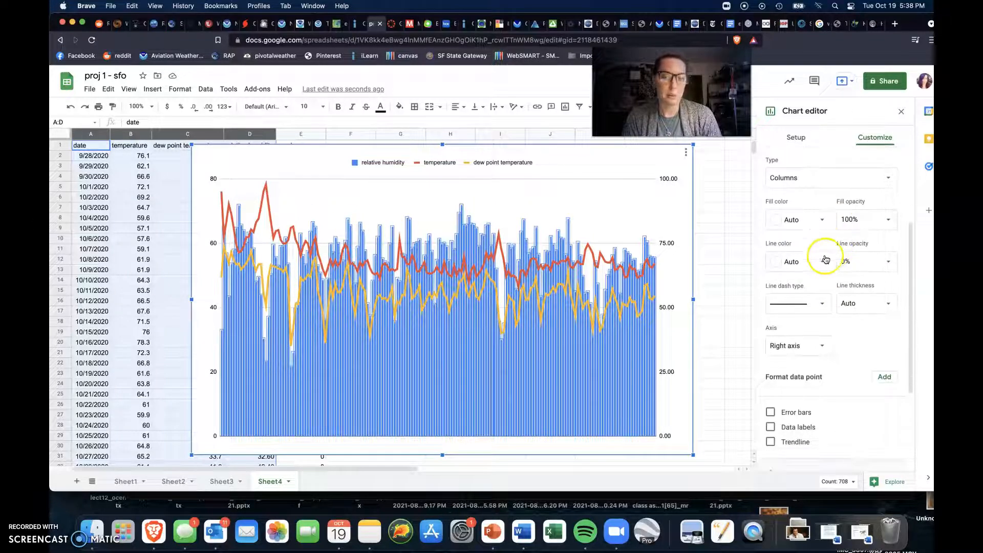
scroll(824, 210, up, 1)
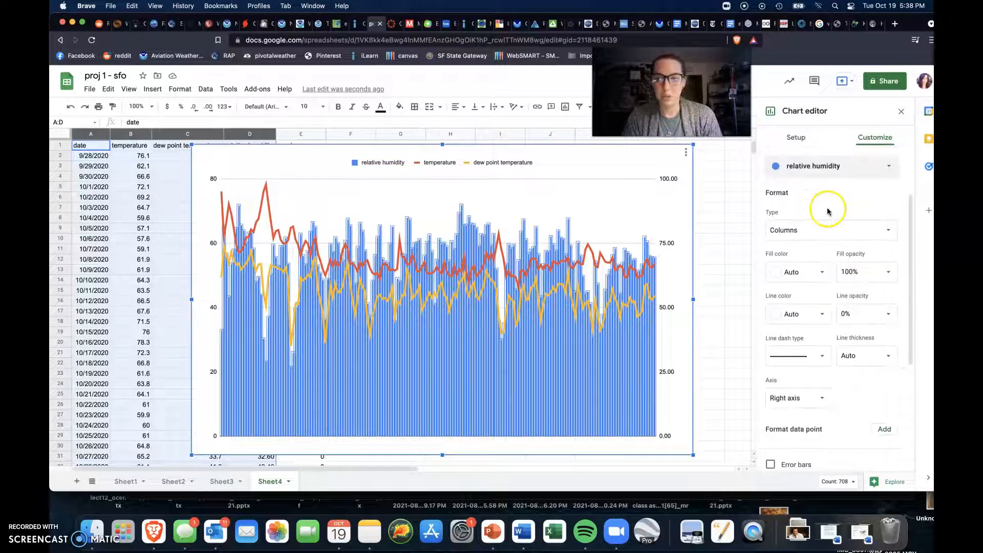
click(821, 275)
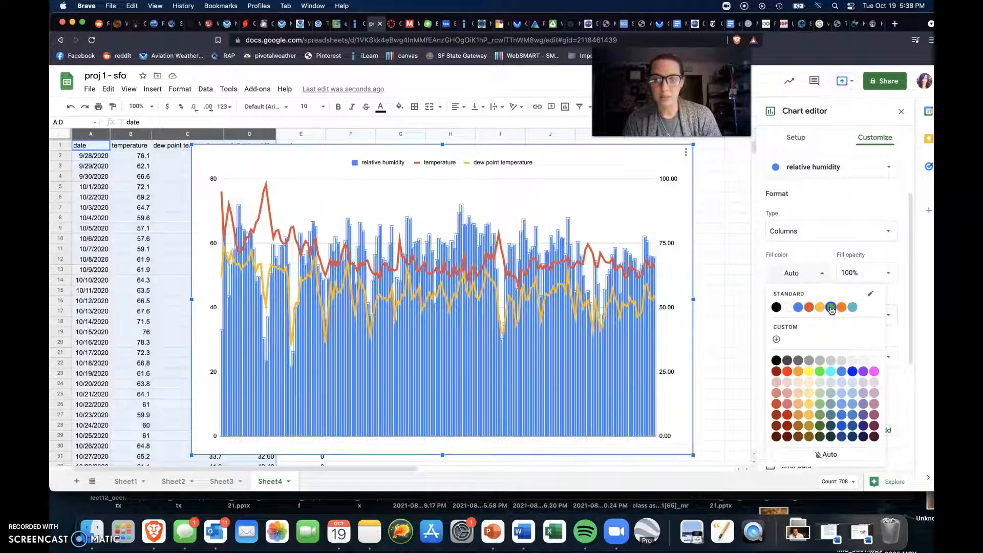
click(830, 307)
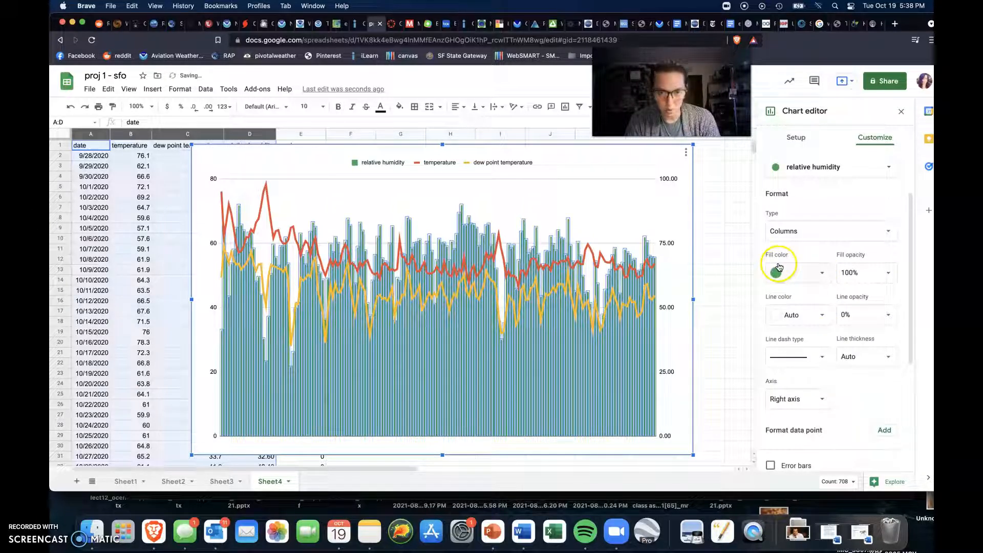
click(818, 279)
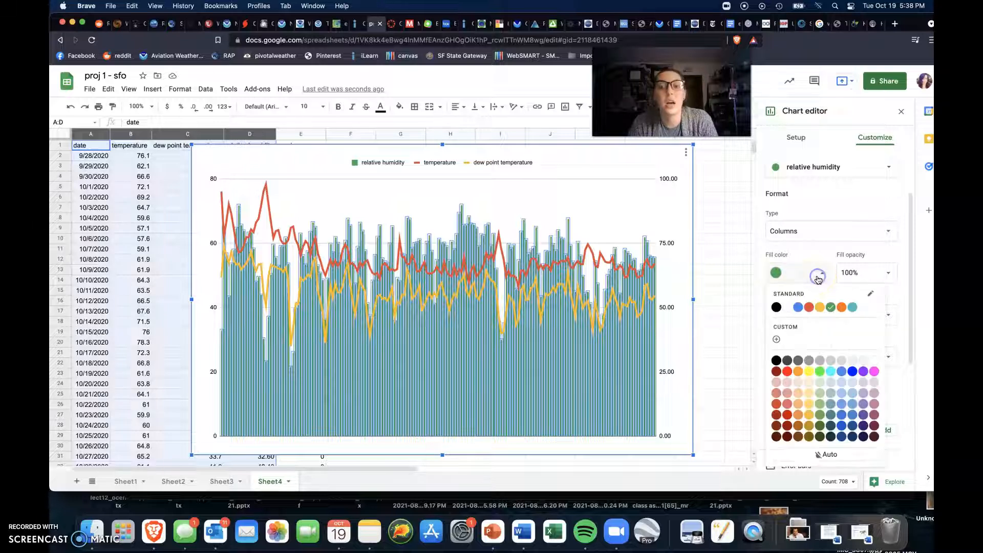
click(775, 309)
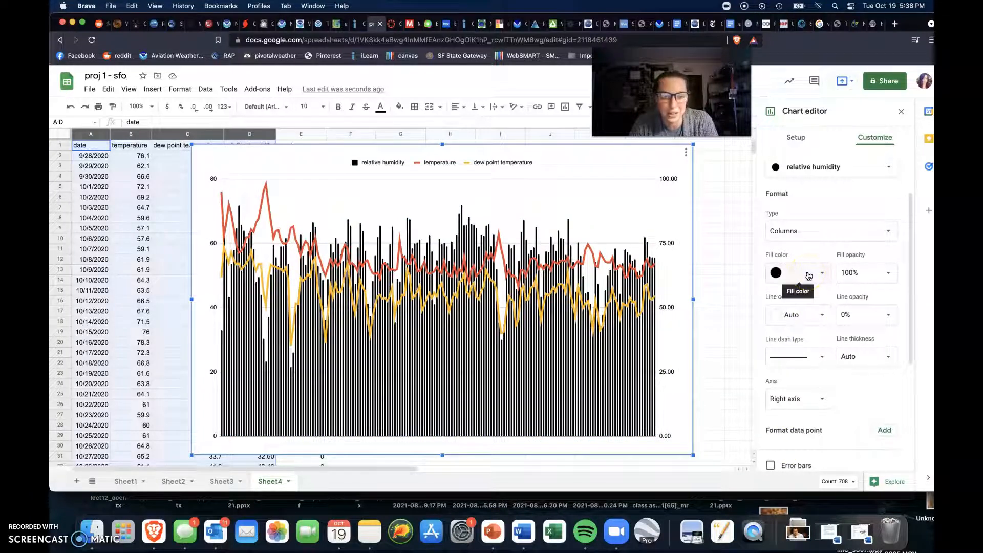
click(808, 275)
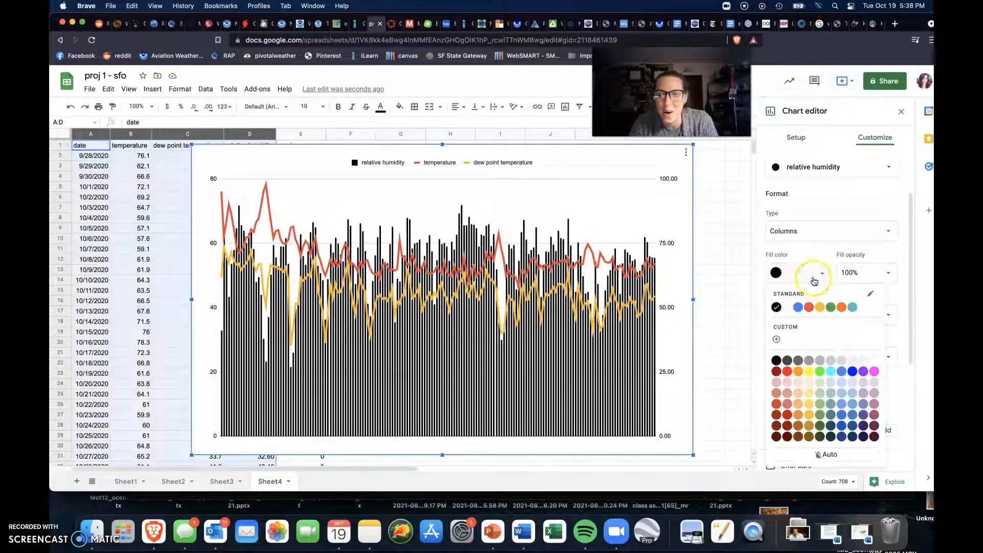
click(853, 309)
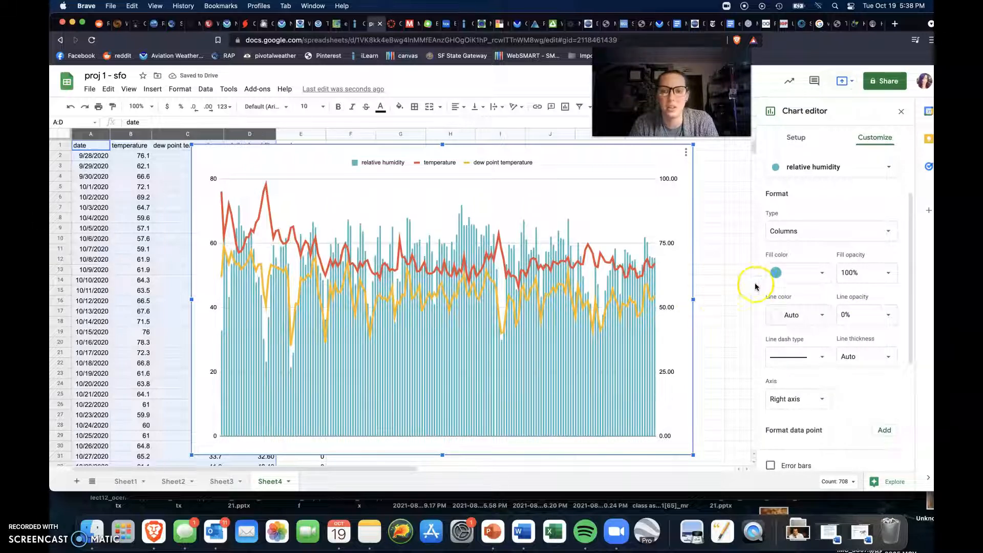
Step: Set the dew point temperature series' line color to black
click(819, 166)
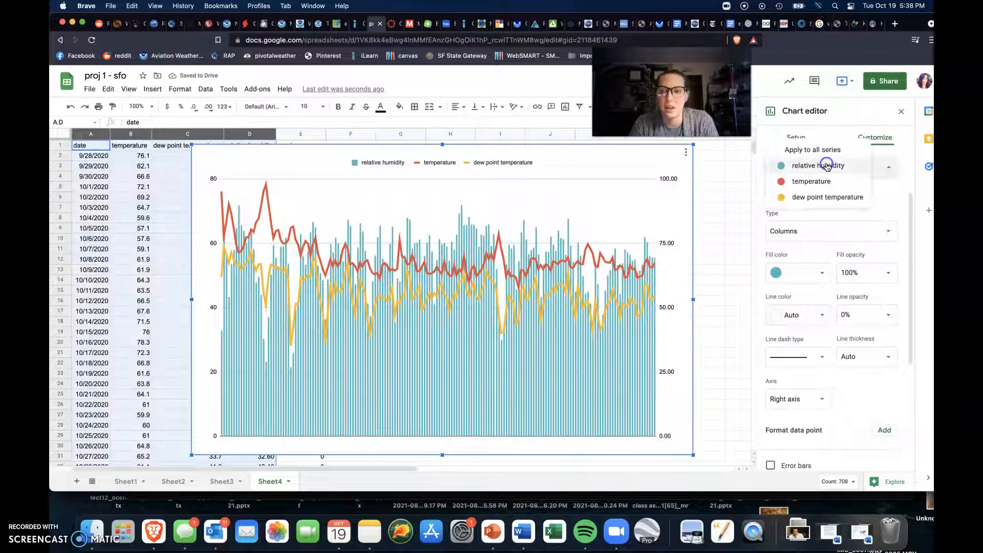
click(822, 197)
click(817, 273)
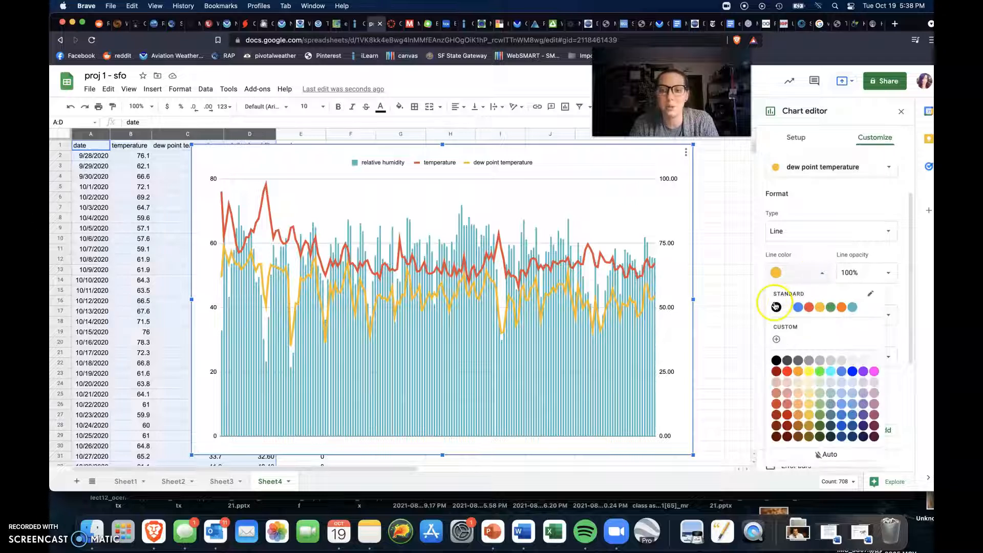
click(776, 307)
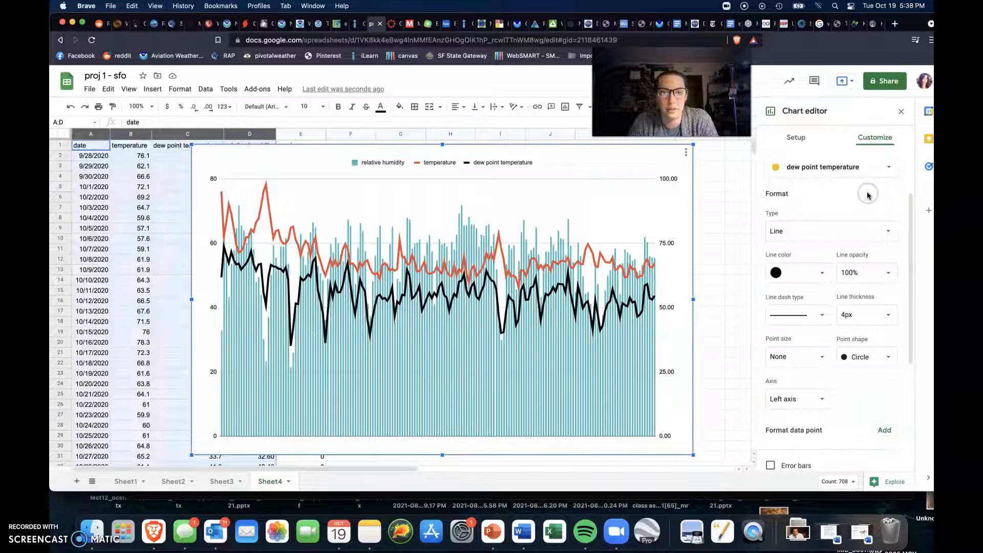
Step: Try a trendline on the dew point temperature series and remove it again
scroll(867, 195, down, 2)
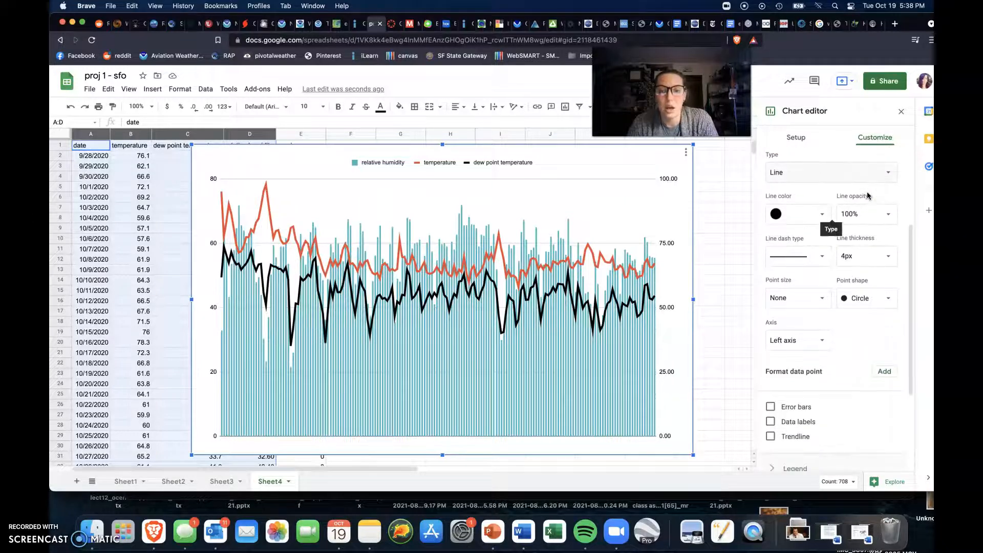
scroll(867, 195, down, 2)
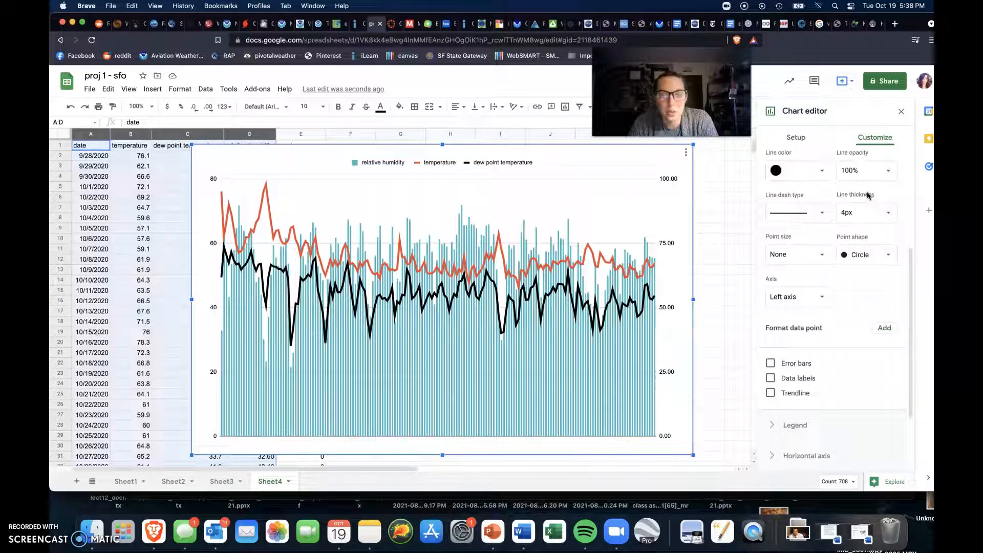
click(770, 393)
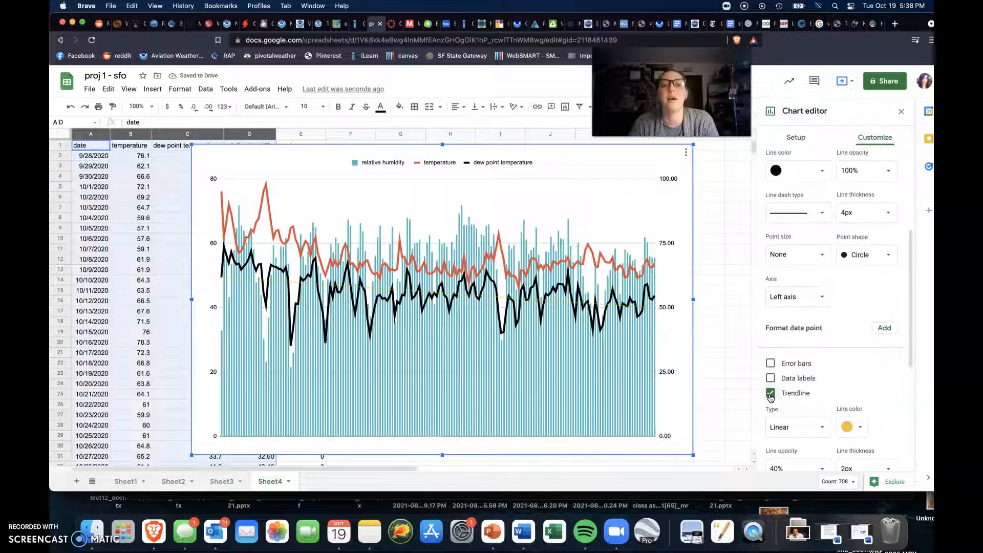
click(770, 393)
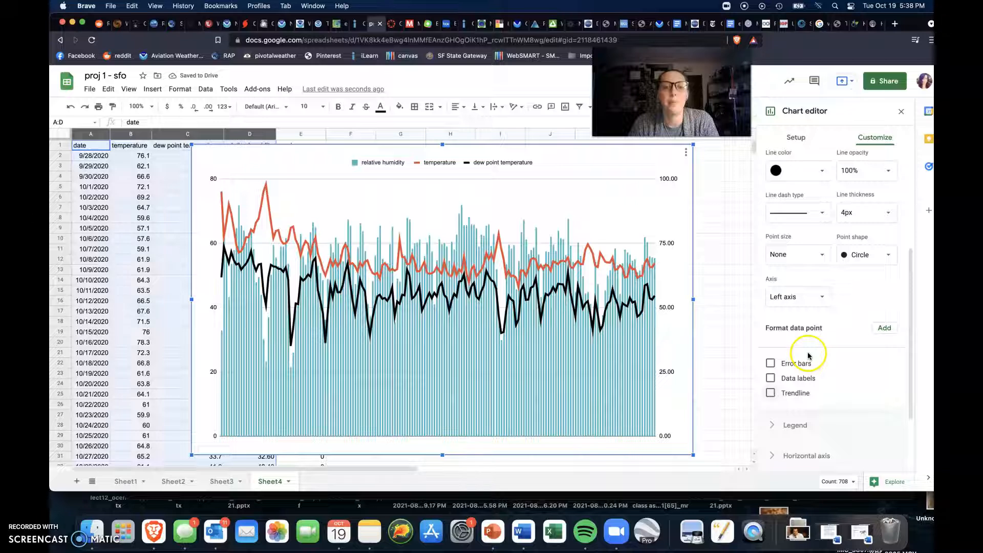
Step: Add a trendline to the temperature series
scroll(821, 309, up, 2)
scroll(821, 310, up, 2)
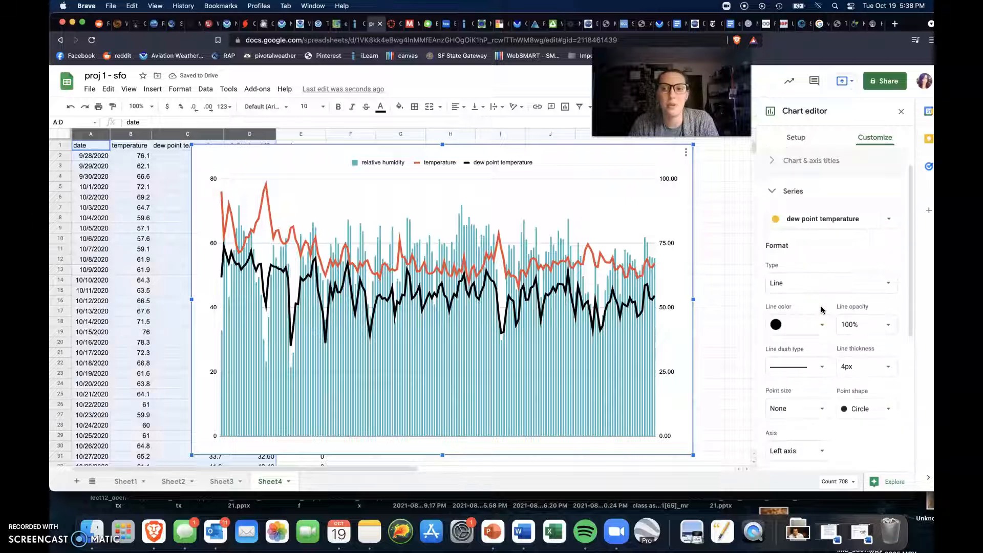
click(864, 221)
click(847, 209)
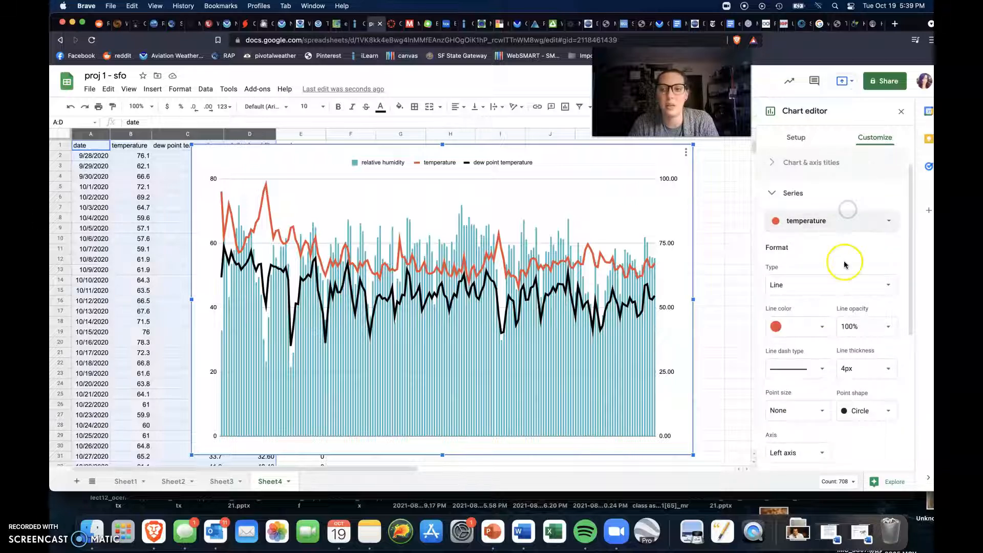
scroll(839, 267, down, 5)
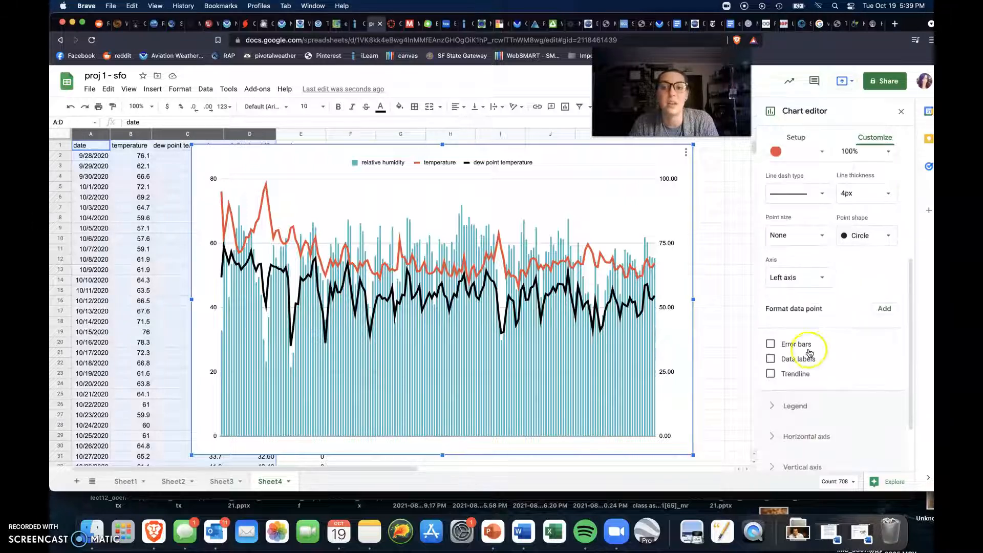
click(795, 373)
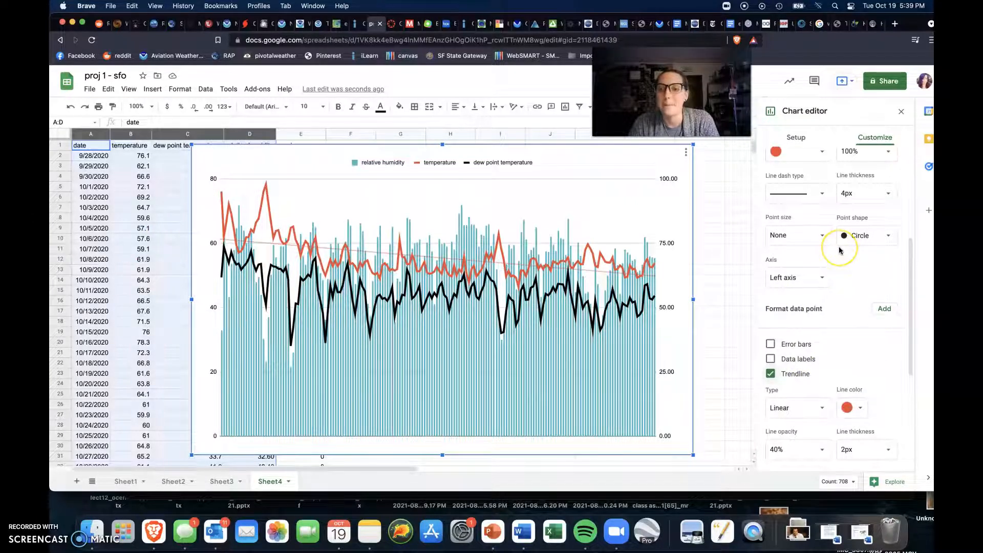
Step: Set the chart title to "San Francisco Winter Weather 2020/2021"
scroll(840, 250, up, 5)
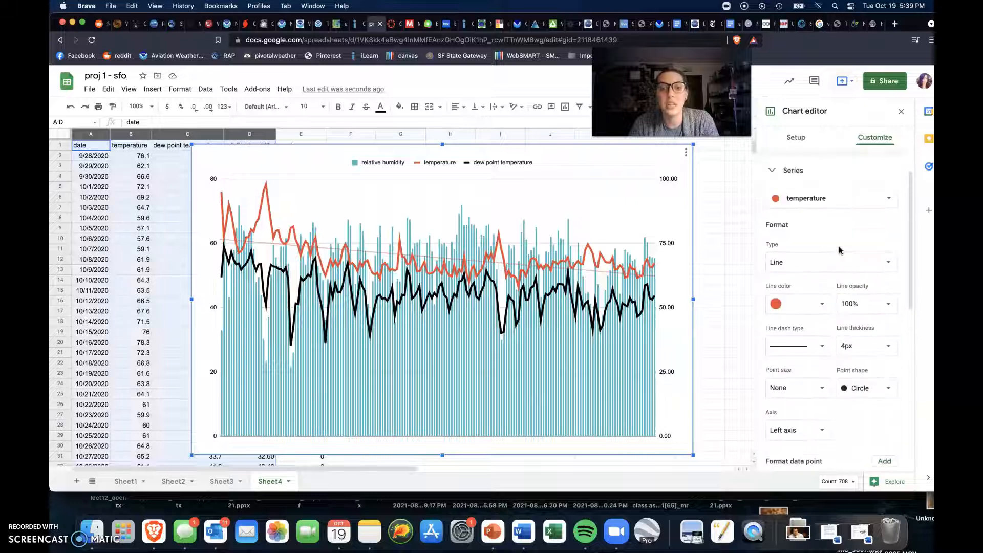
click(822, 192)
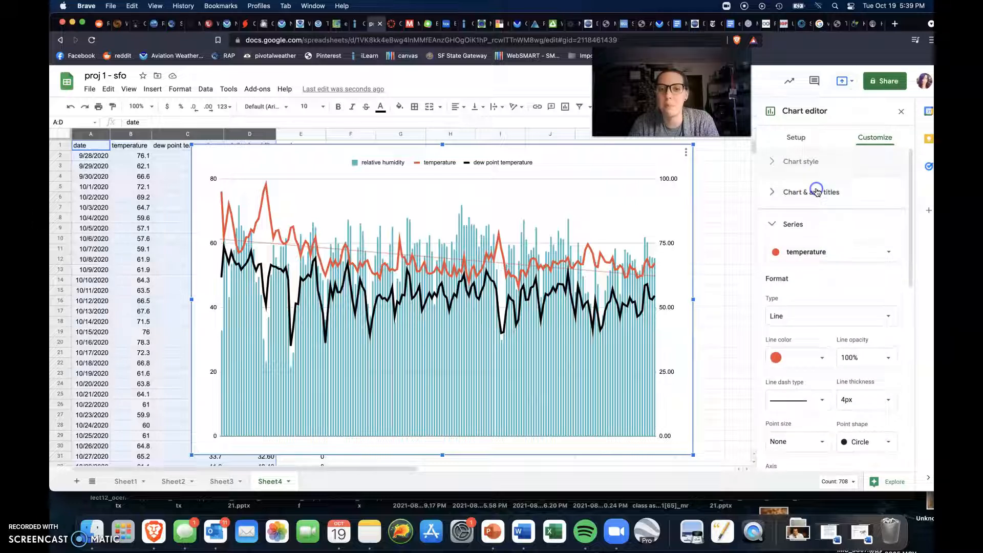
click(817, 226)
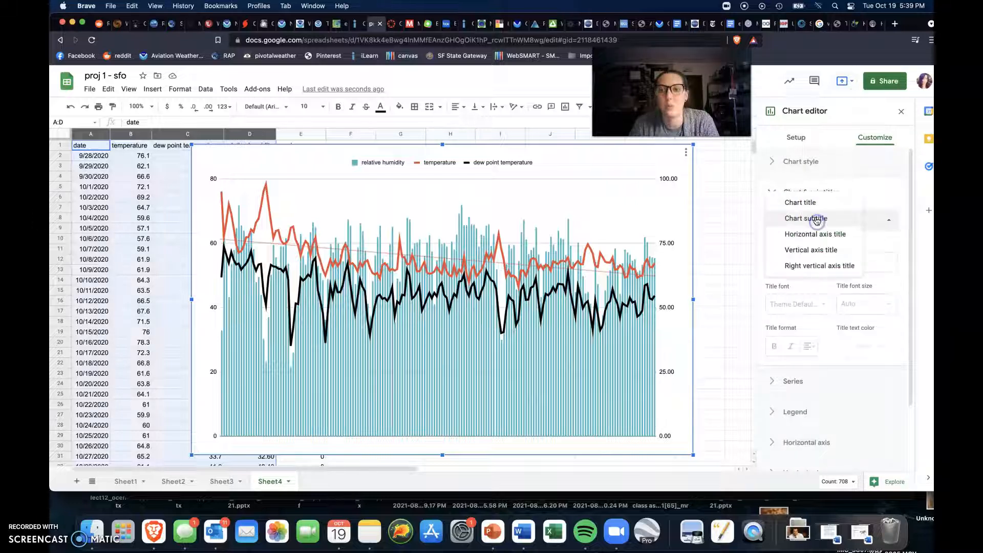
click(812, 204)
click(799, 265)
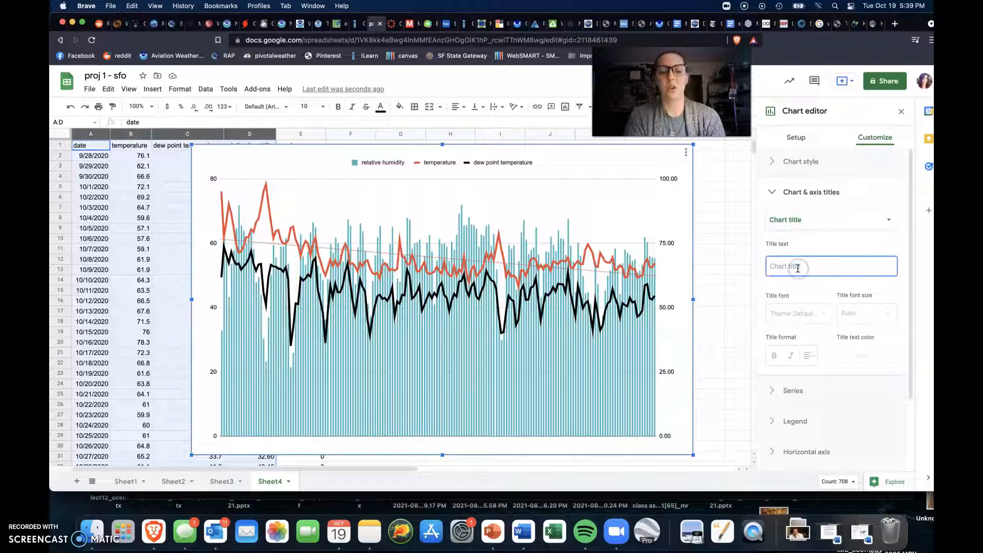
text(San)
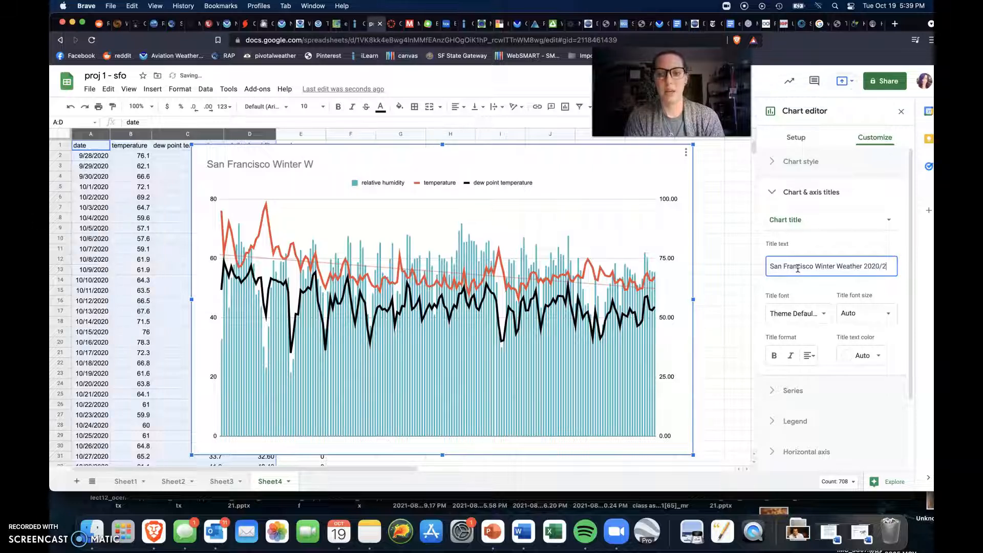
text(21)
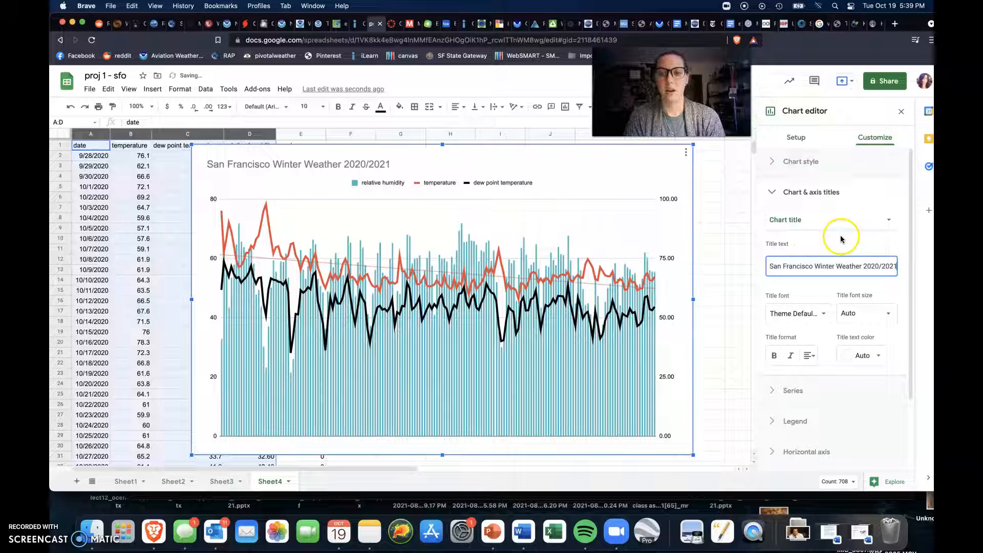
click(841, 239)
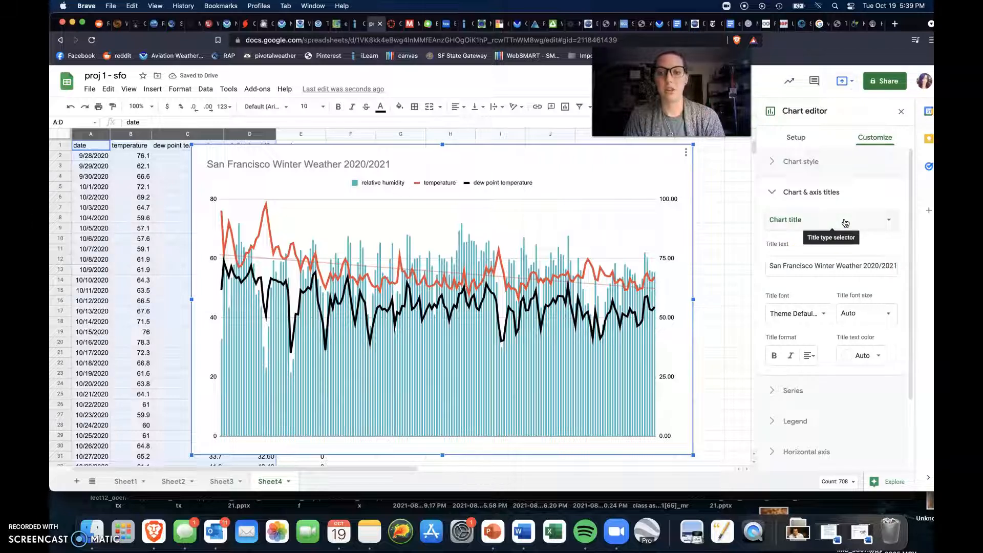
Step: Set the chart subtitle to "Temperature, Dew Point, and Relative Humidity"
click(845, 222)
click(834, 233)
click(809, 260)
text(Temperat)
key(BackSpace)
text(atu)
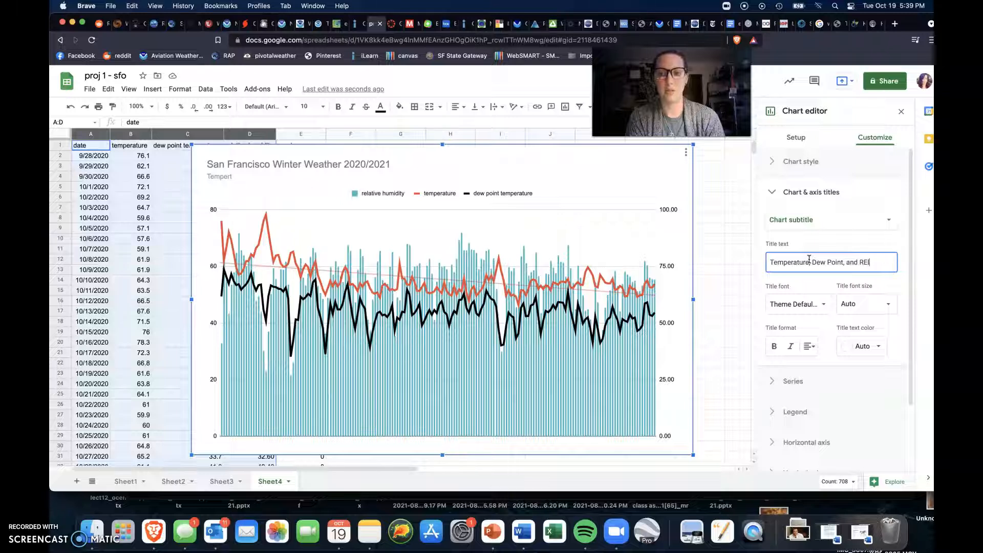
text(umidit)
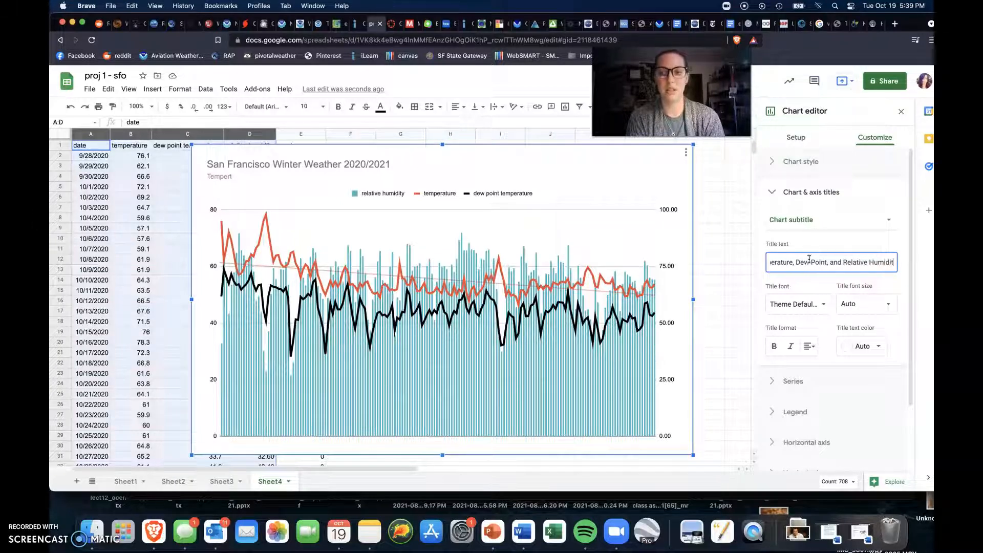
text(y)
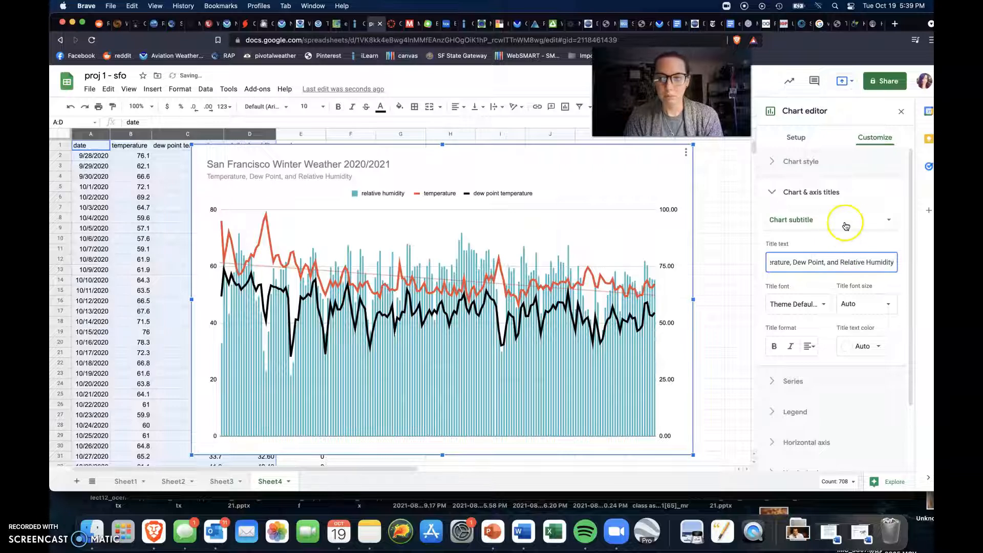
Step: Set the chart's horizontal axis title to "Date"
click(846, 222)
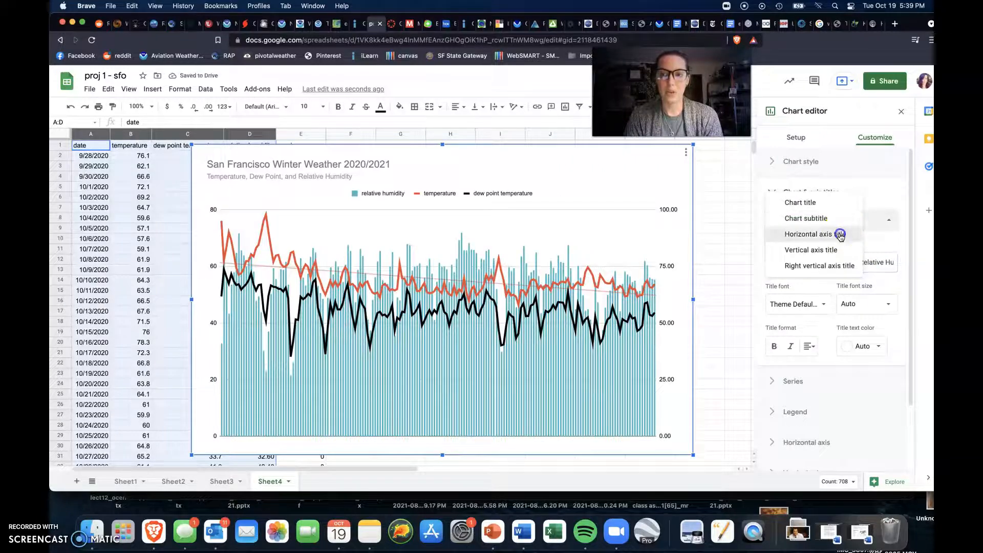
click(840, 234)
click(824, 262)
text(Da)
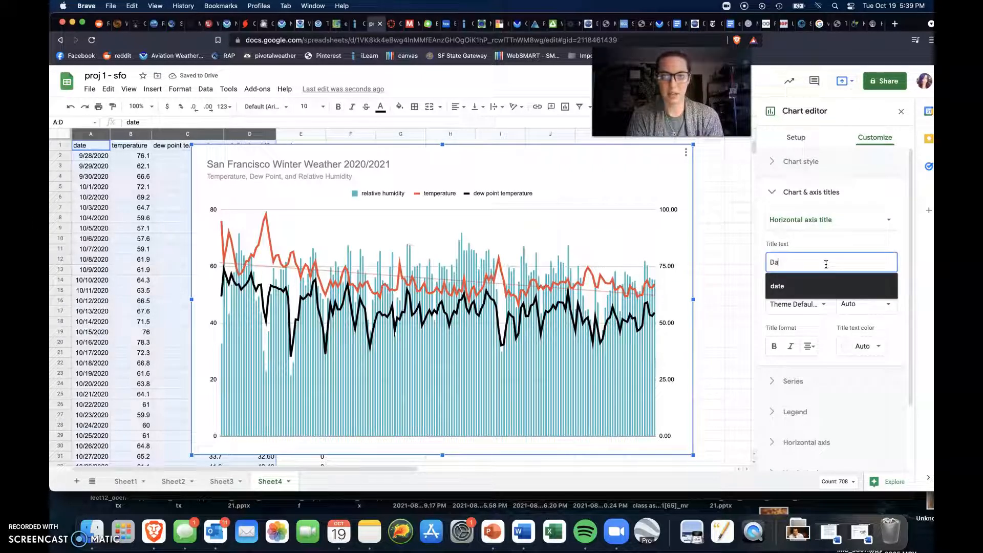
text(te)
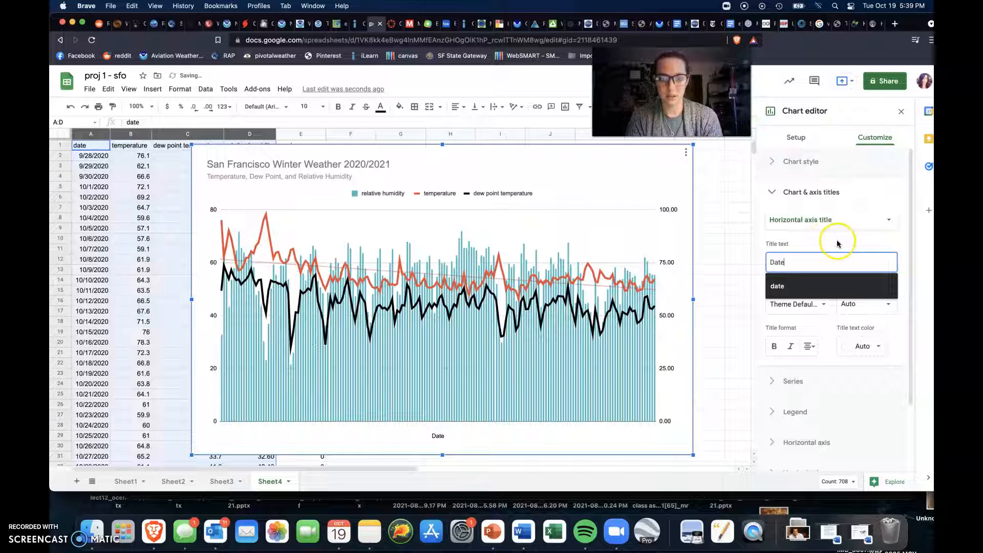
click(828, 245)
click(409, 414)
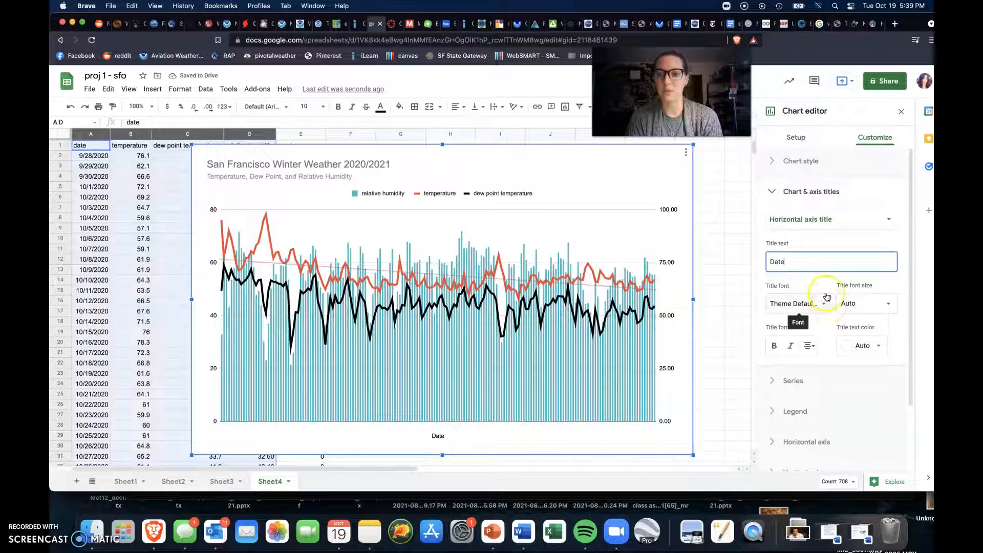
Step: Set the chart's vertical axis title to "Degrees Farenheight"
click(847, 216)
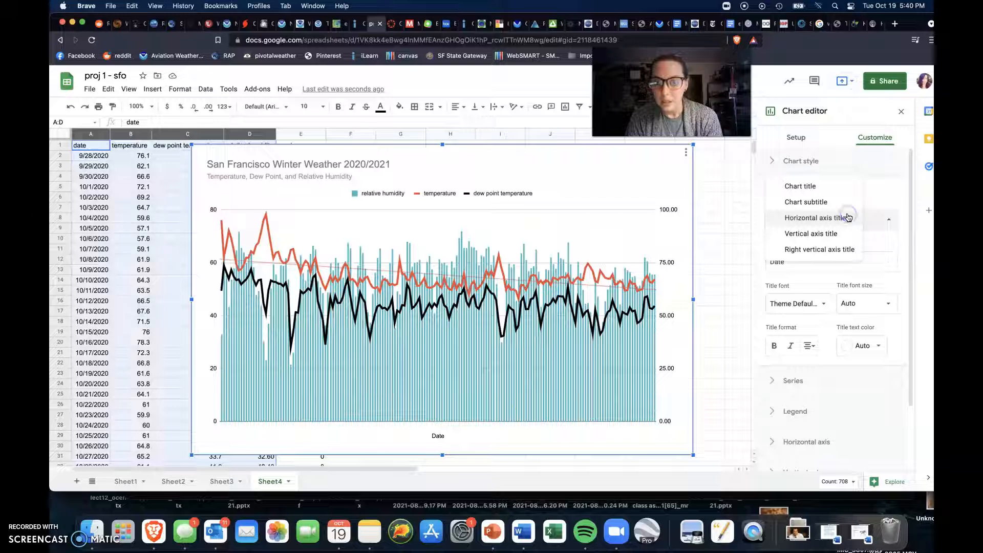
click(842, 233)
click(826, 262)
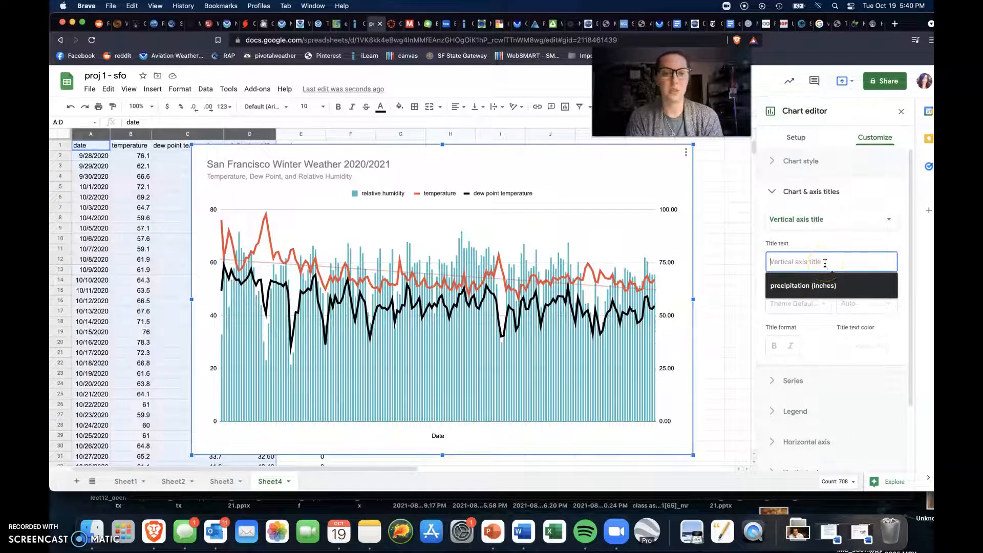
text(Temper)
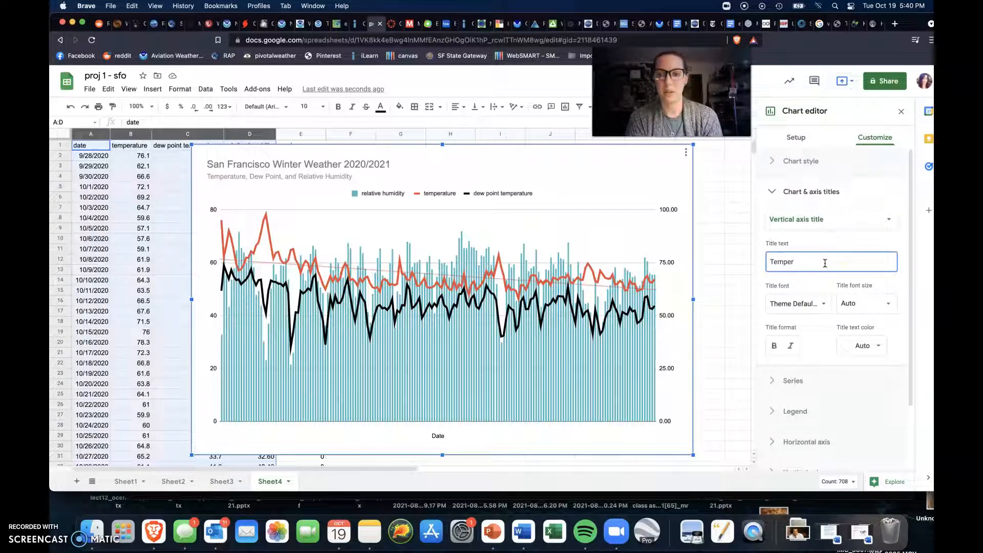
key(BackSpace)
key(BackSpace)
key(BackSpace)
key(BackSpace)
text(Degrees Farenheight)
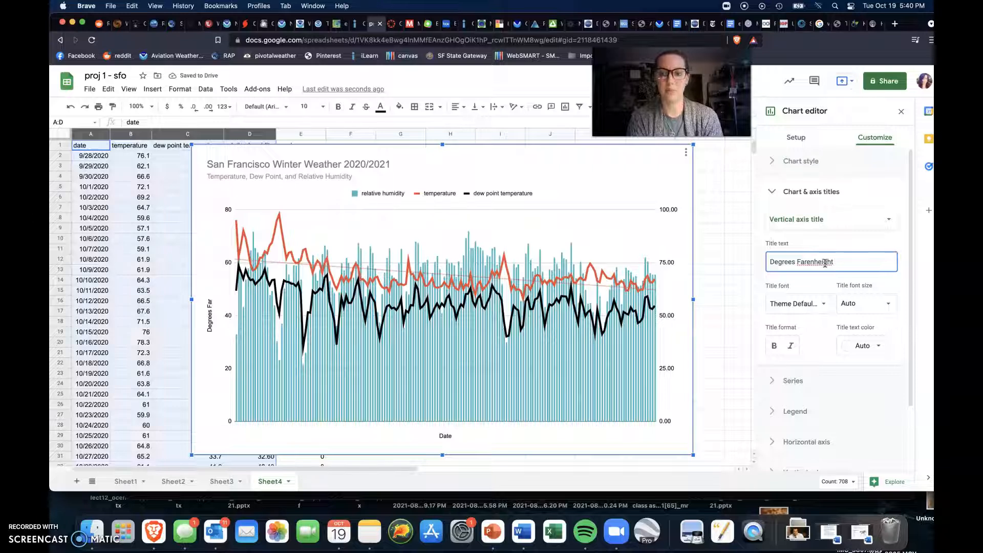
Step: Check for a spelling suggestion for the second word of the vertical axis title
click(806, 264)
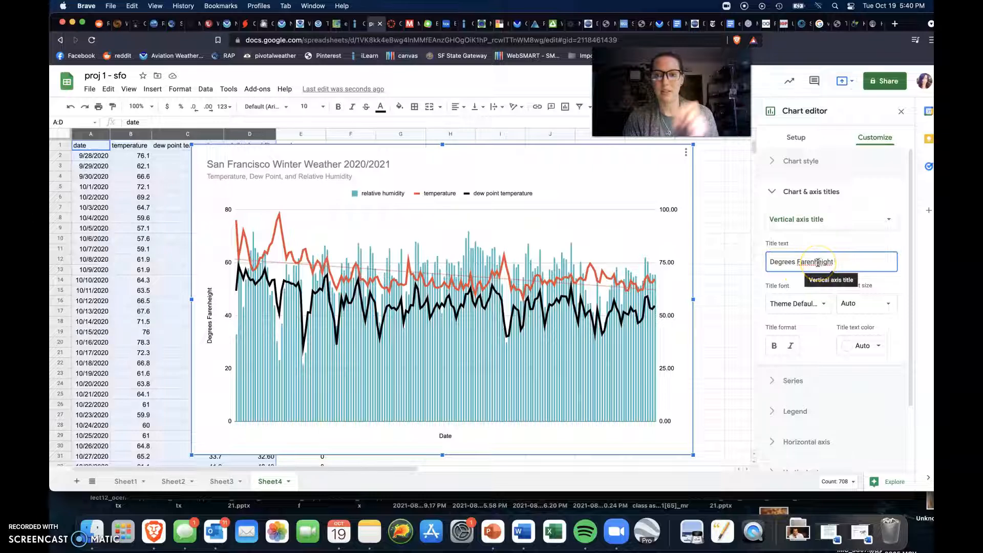
right_click(817, 263)
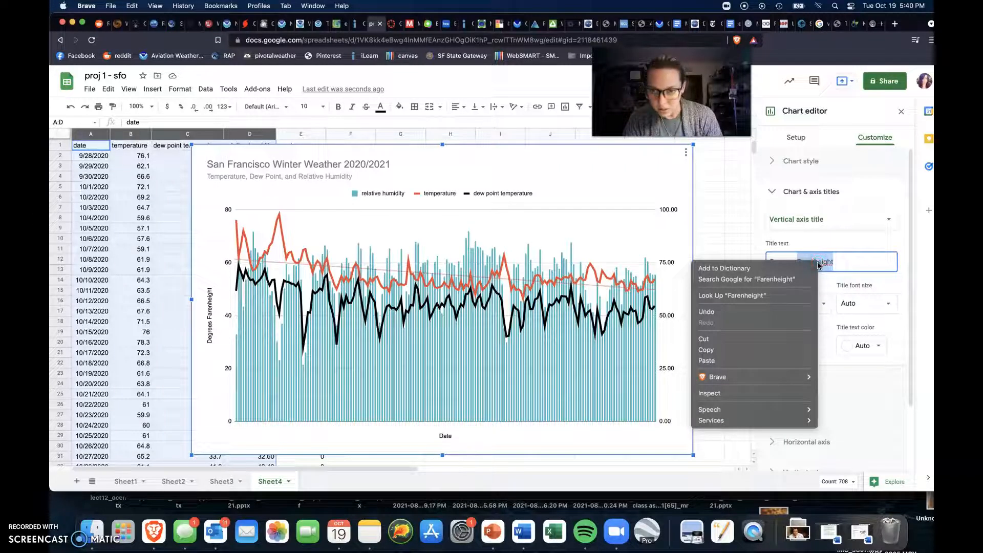
click(844, 266)
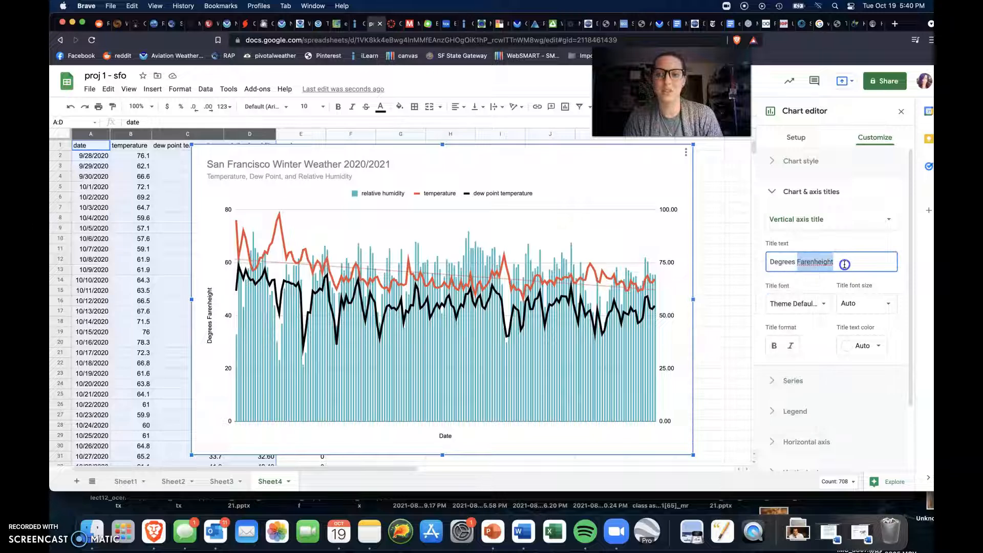
click(844, 264)
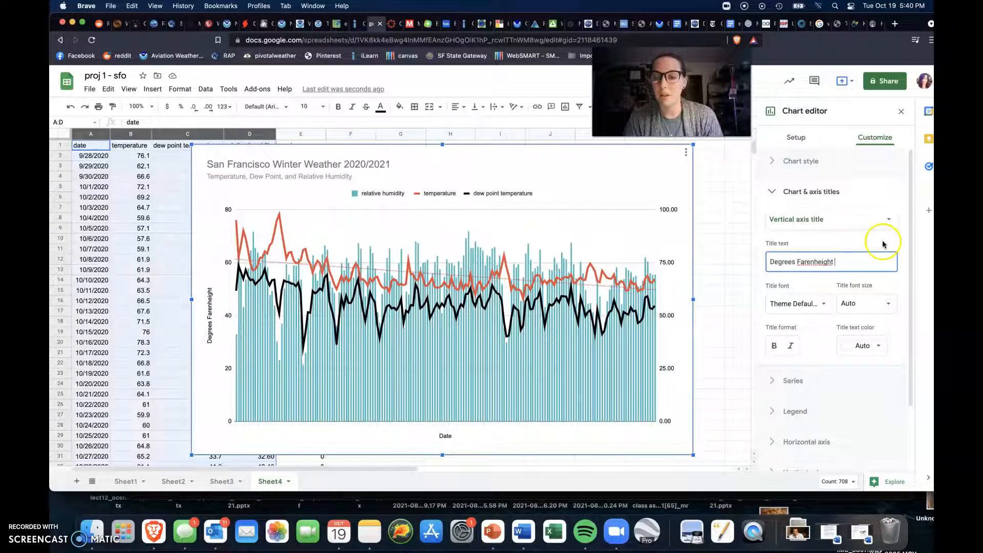
Step: Set the chart's right vertical axis title to "Percent"
click(882, 219)
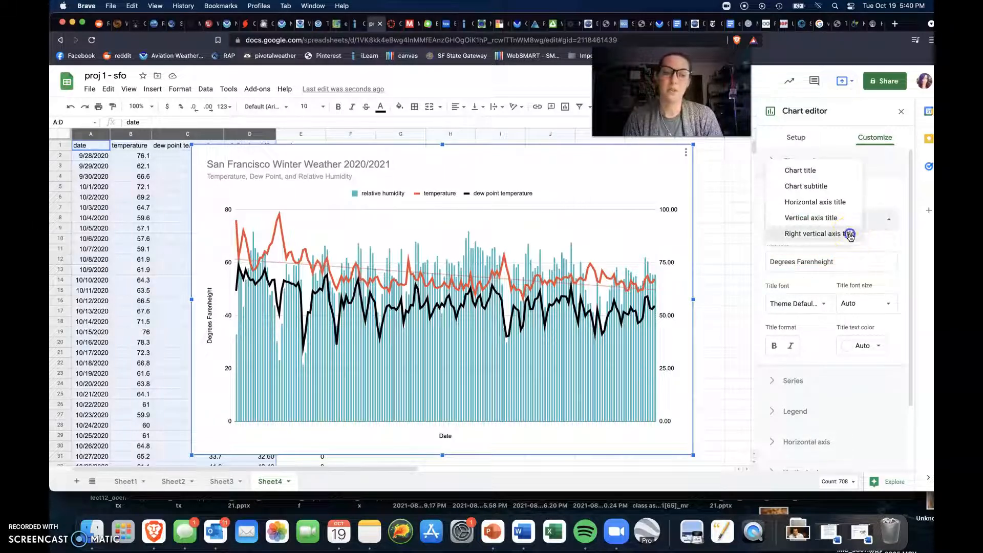
click(849, 235)
click(839, 264)
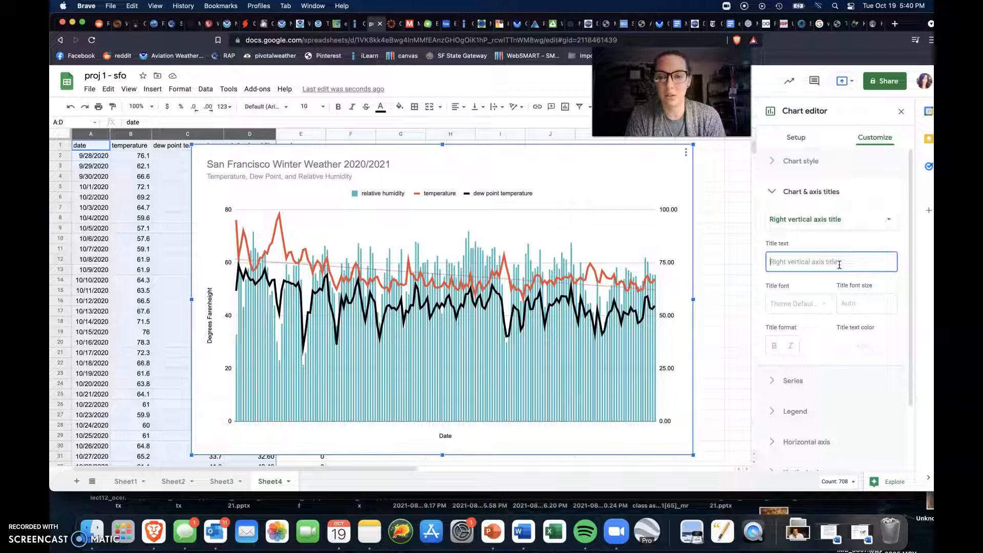
text(Per)
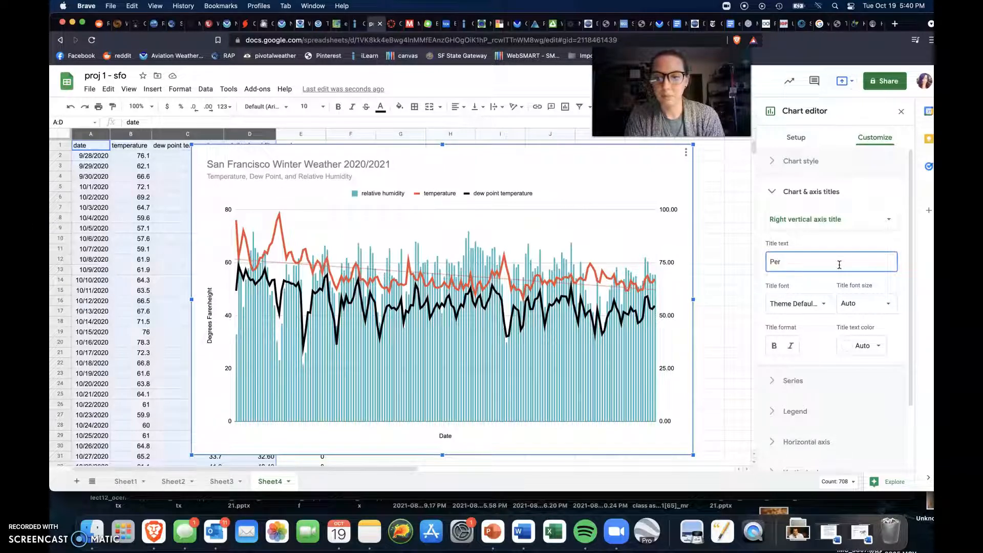
text(cent)
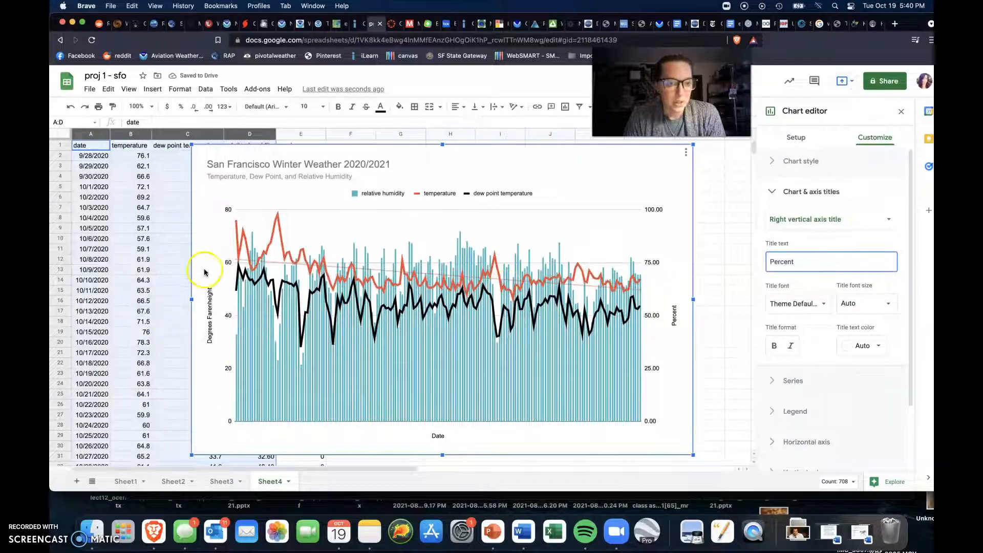
Step: Set the slant of the horizontal axis labels to 0°
scroll(844, 409, down, 3)
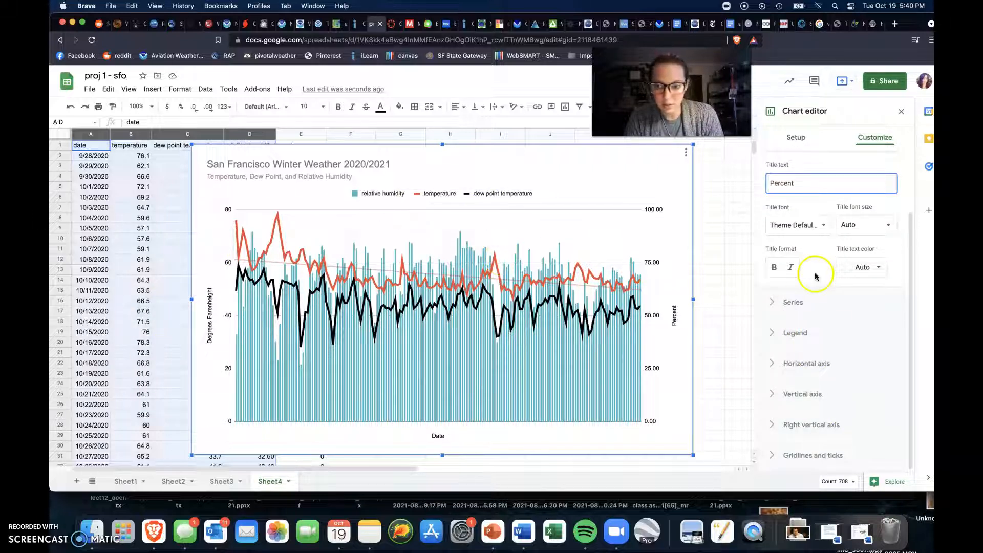
click(787, 364)
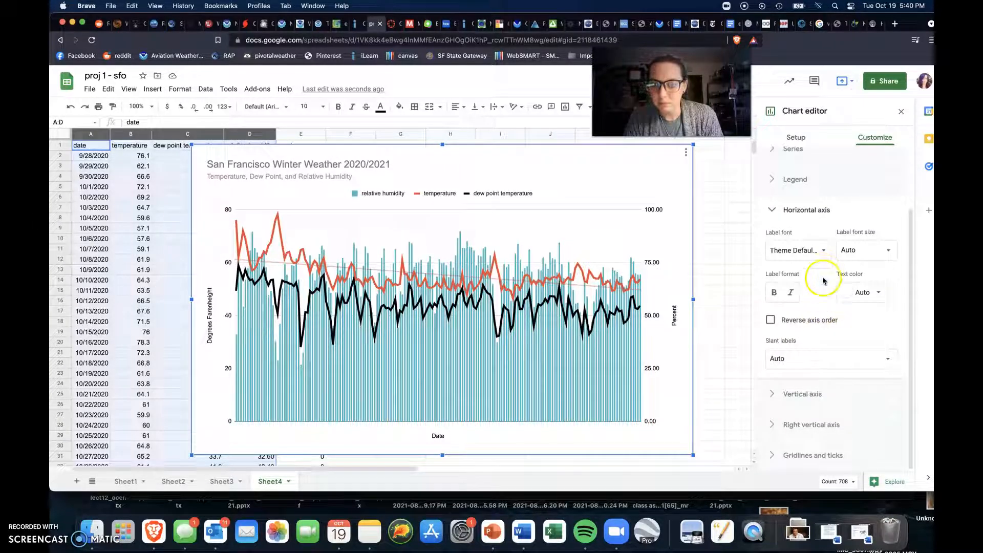
click(816, 354)
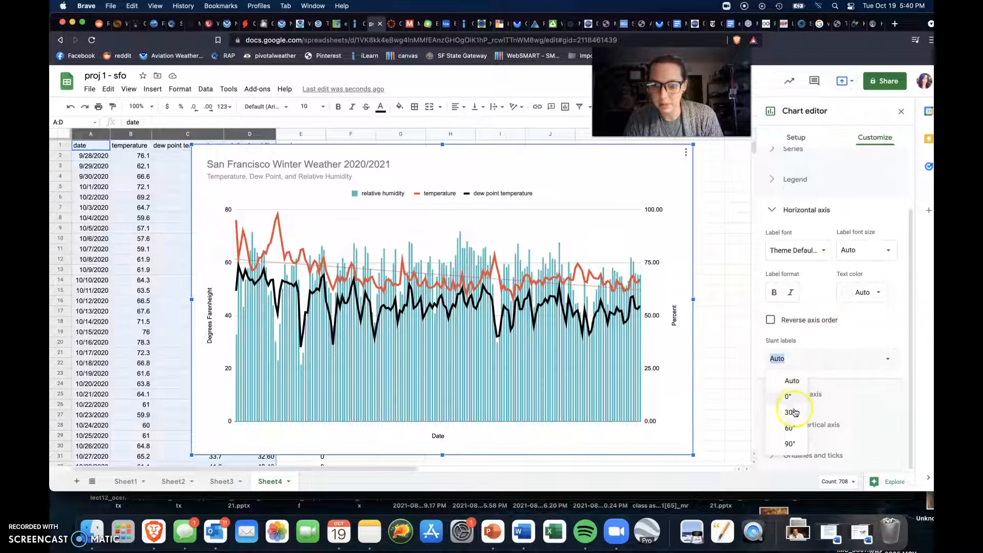
click(792, 411)
click(803, 367)
click(793, 396)
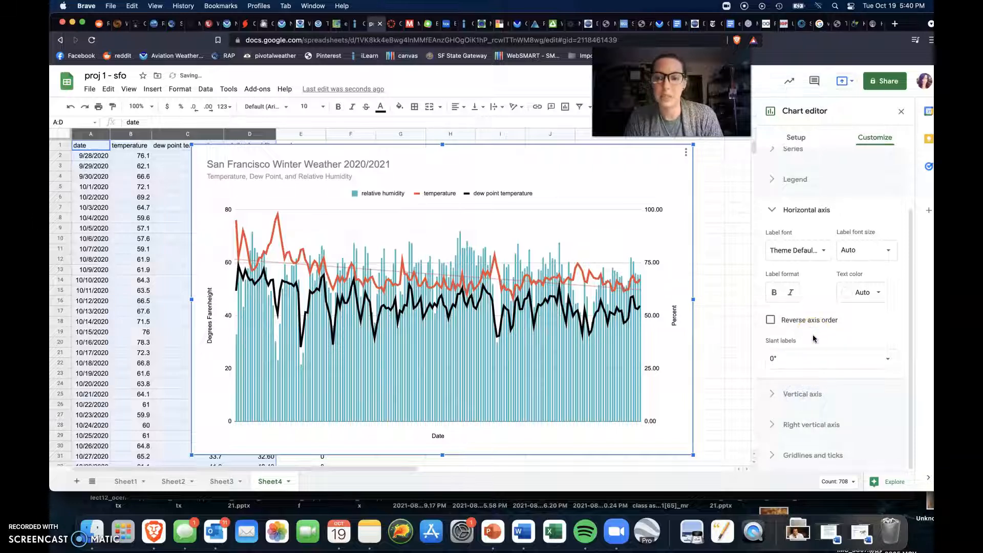
scroll(813, 339, up, 3)
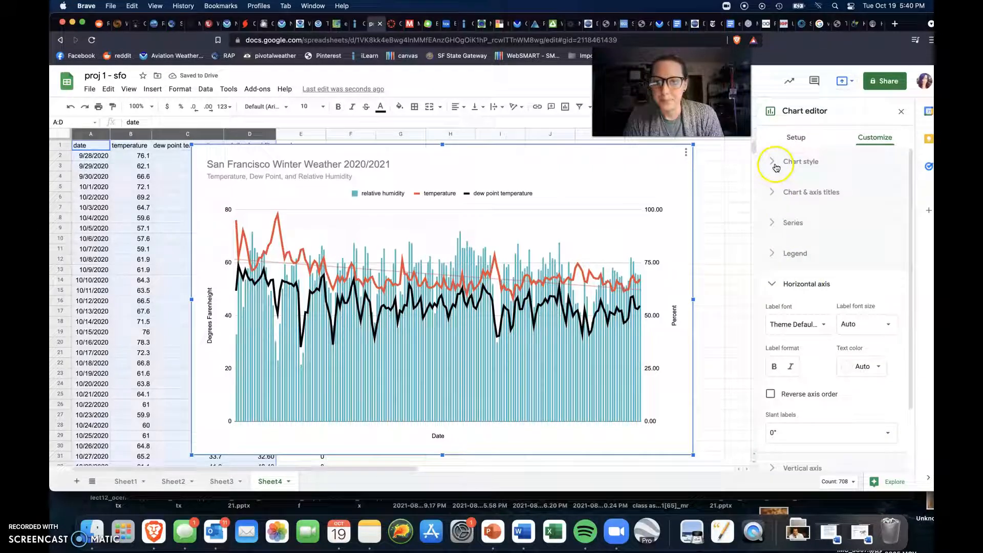
click(774, 252)
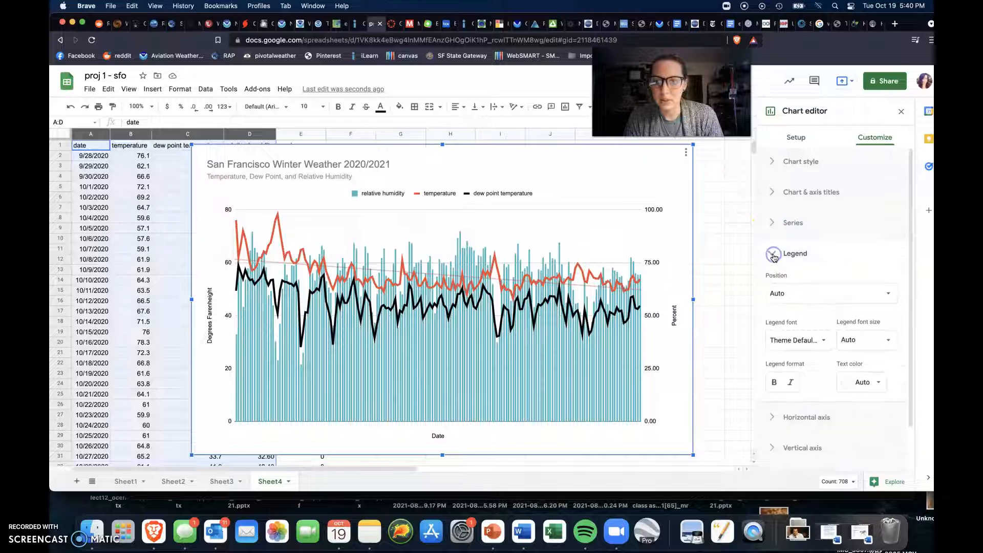
click(768, 209)
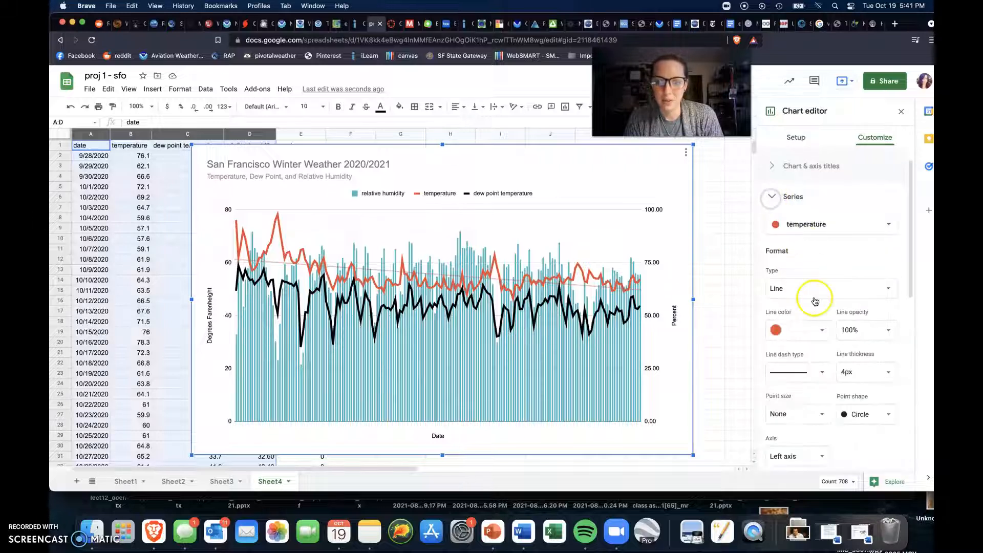
scroll(834, 353, down, 5)
scroll(834, 353, down, 3)
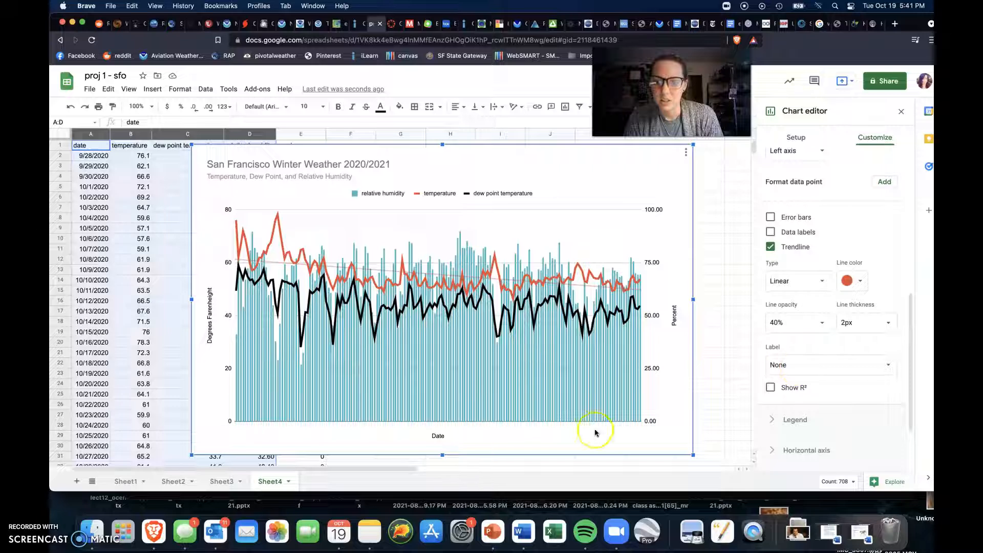
Step: Turn on major ticks for the chart's horizontal axis
click(445, 439)
click(444, 418)
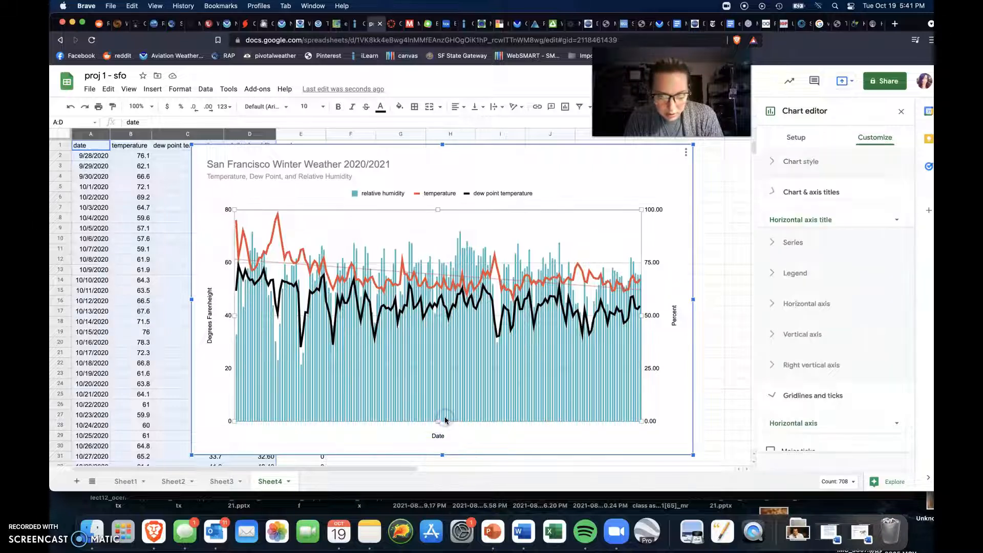
click(832, 406)
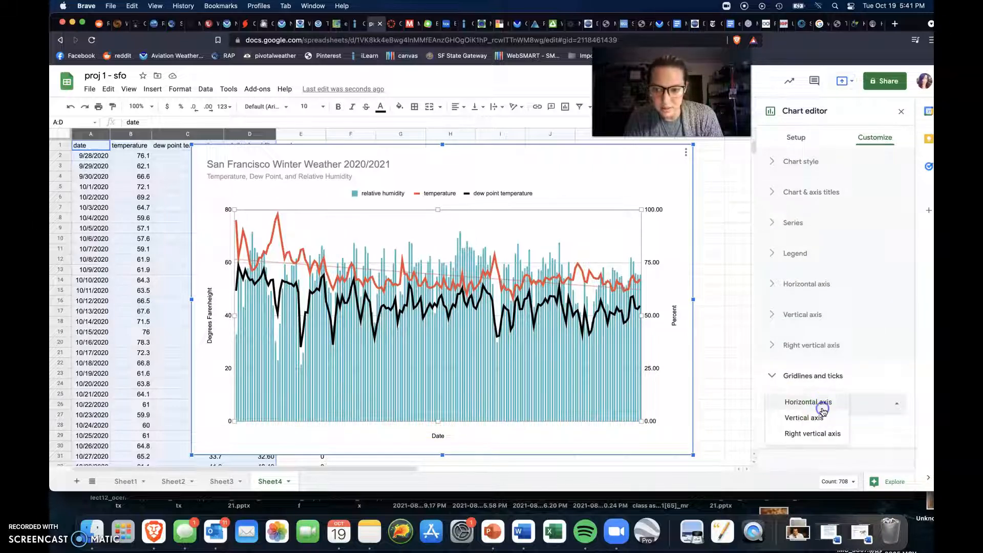
click(864, 420)
click(783, 431)
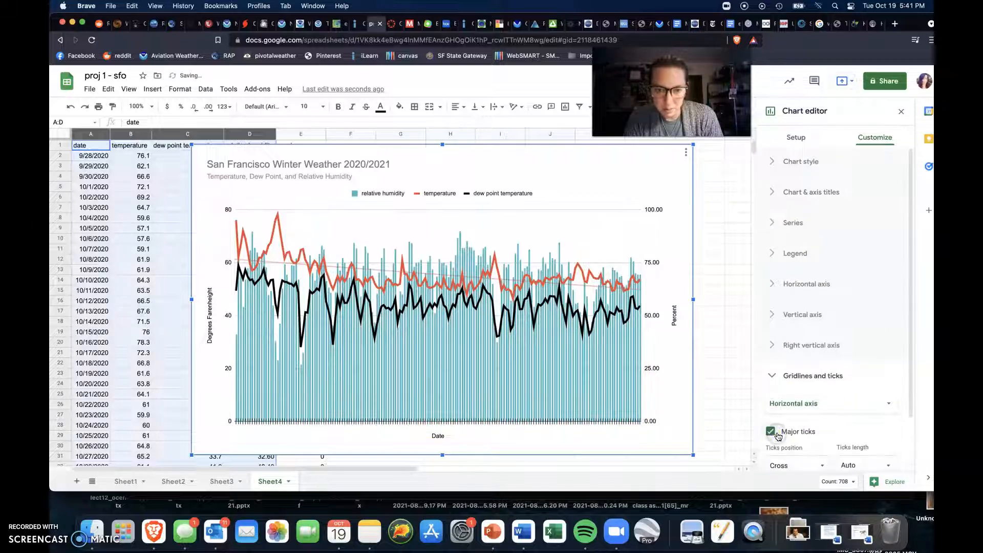
scroll(829, 417, down, 2)
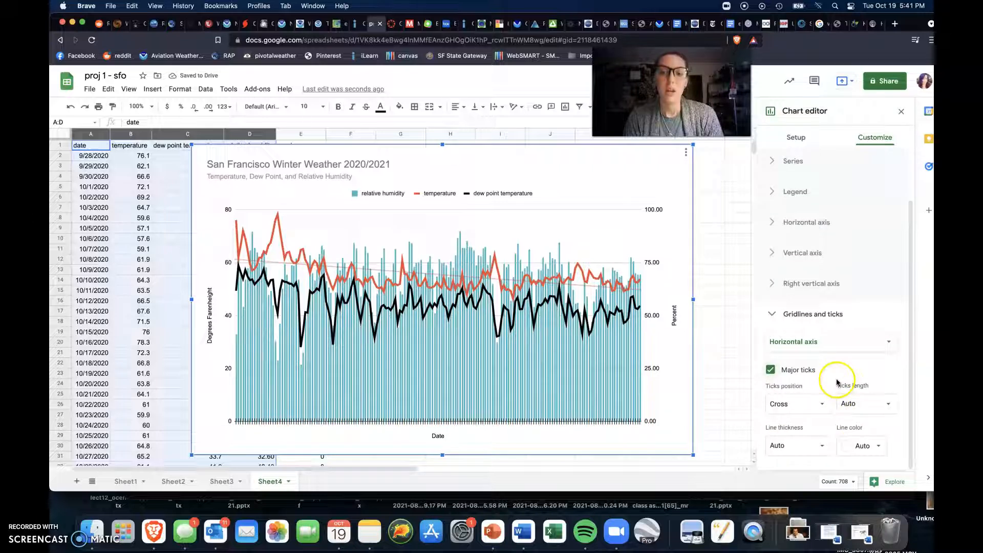
click(772, 317)
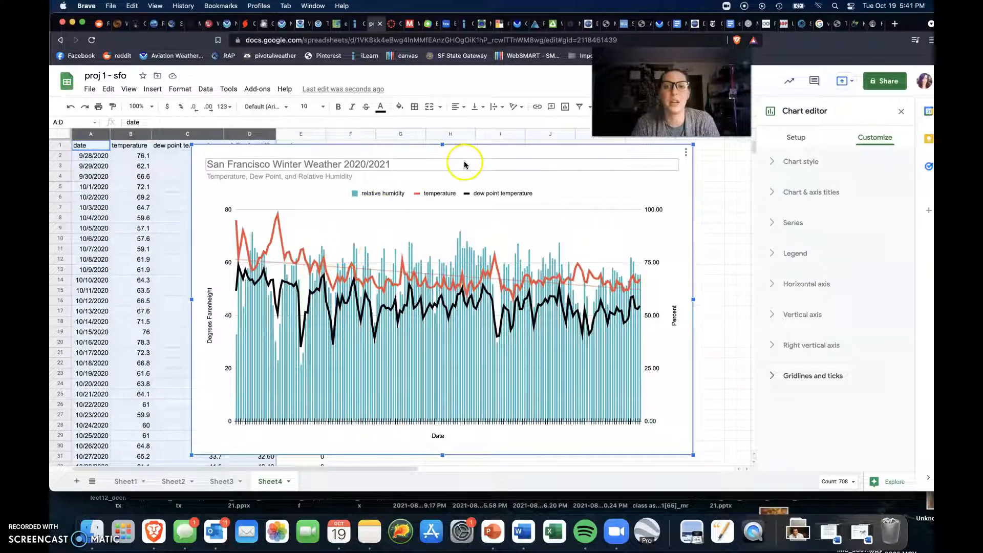
Step: Move the San Francisco weather chart beside the data columns so it no longer covers them, and leave chart editing
drag(576, 145, 702, 148)
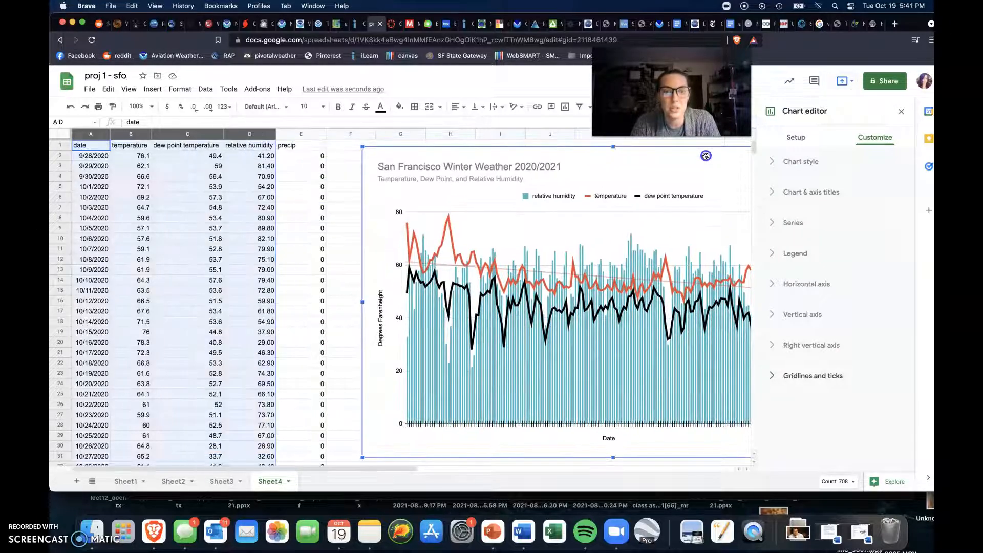
click(301, 166)
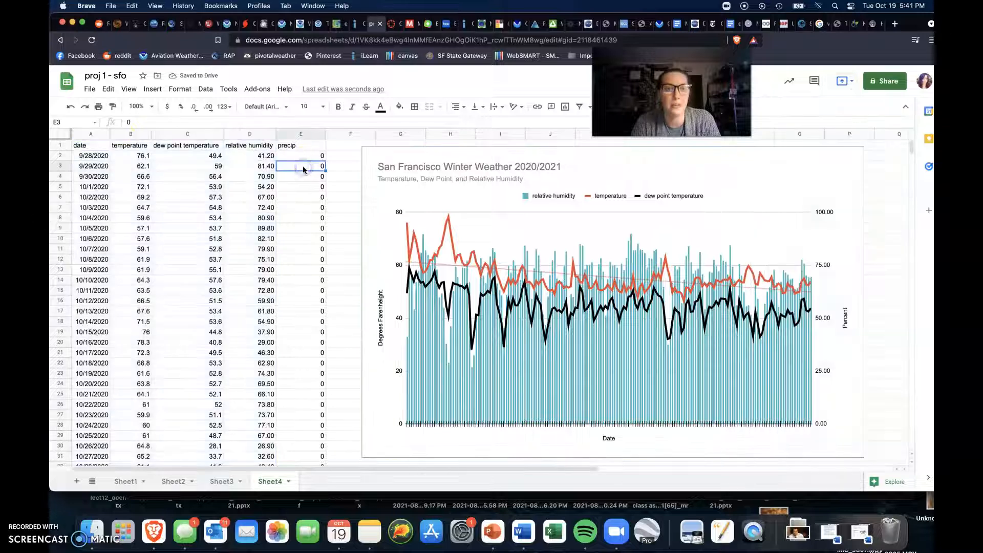
Step: Insert a chart from the date and precip columns
click(84, 135)
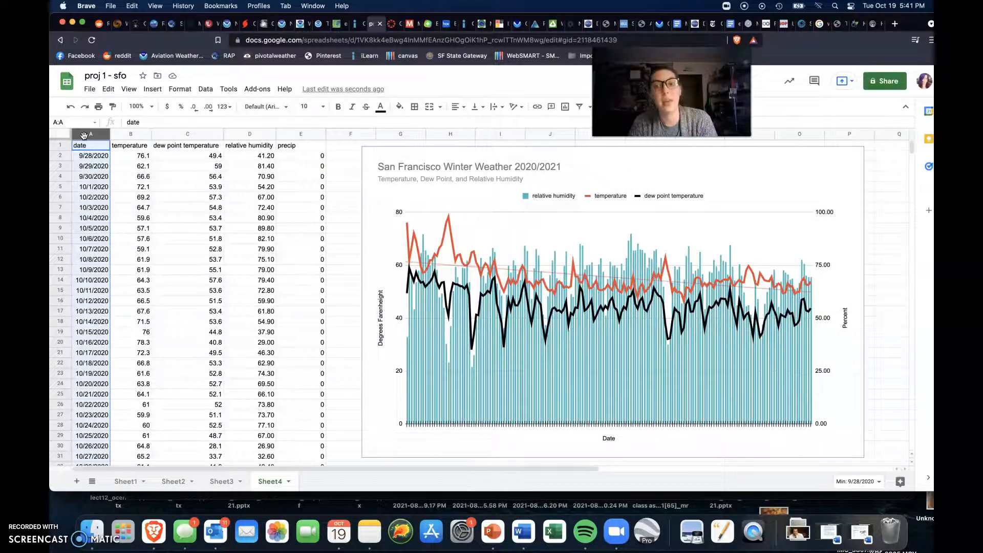
click(288, 134)
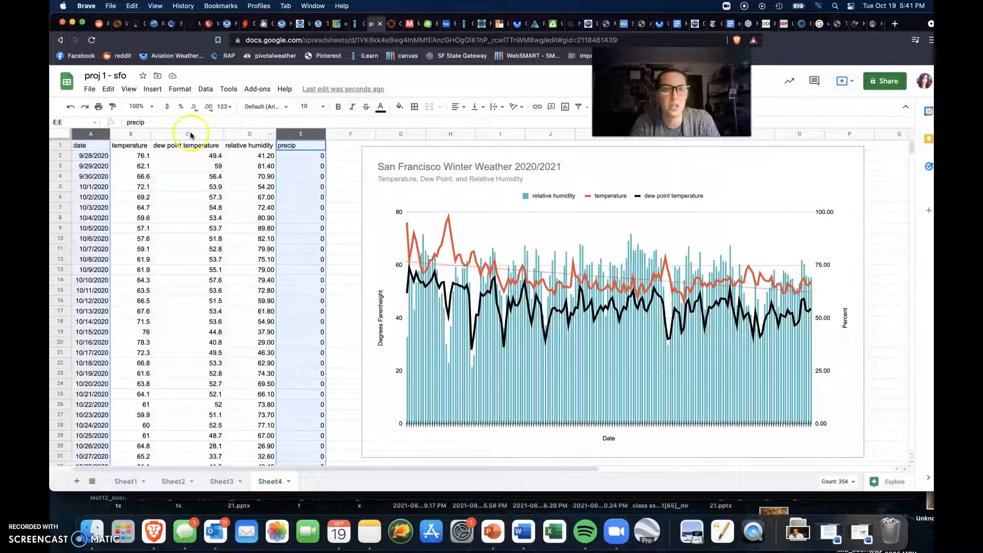
click(150, 90)
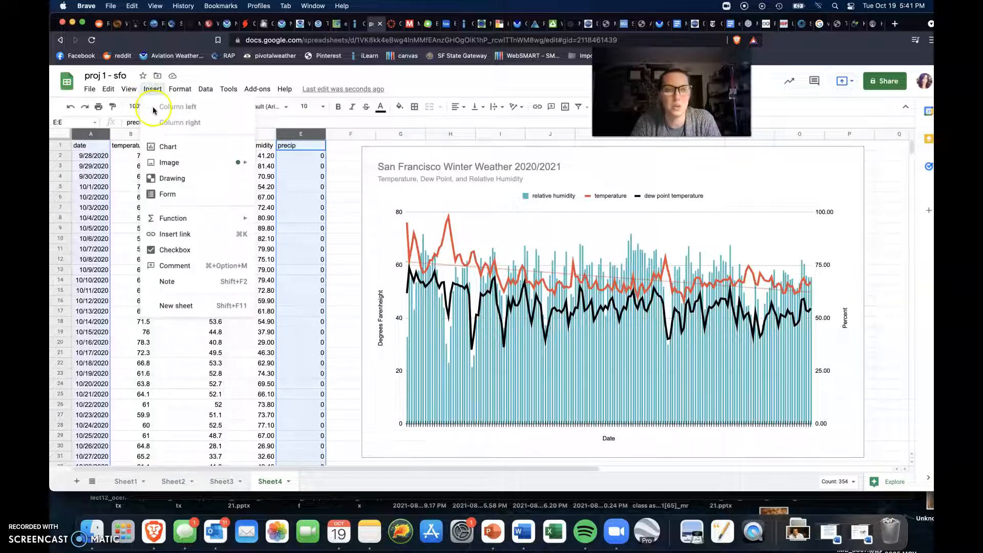
click(163, 146)
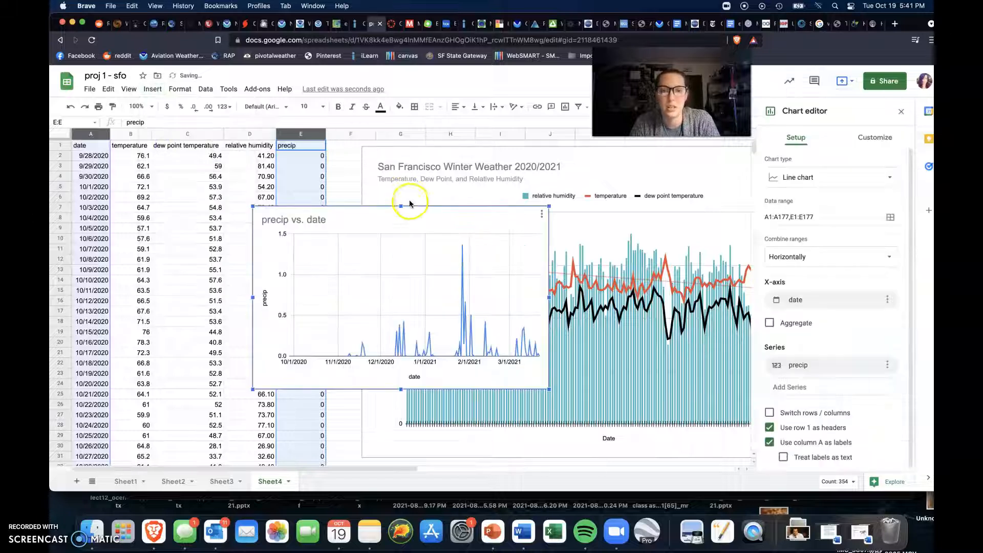
Step: Enlarge the precip vs. date chart so it covers most of the data columns
drag(252, 206, 198, 164)
drag(186, 390, 106, 439)
drag(106, 165, 85, 152)
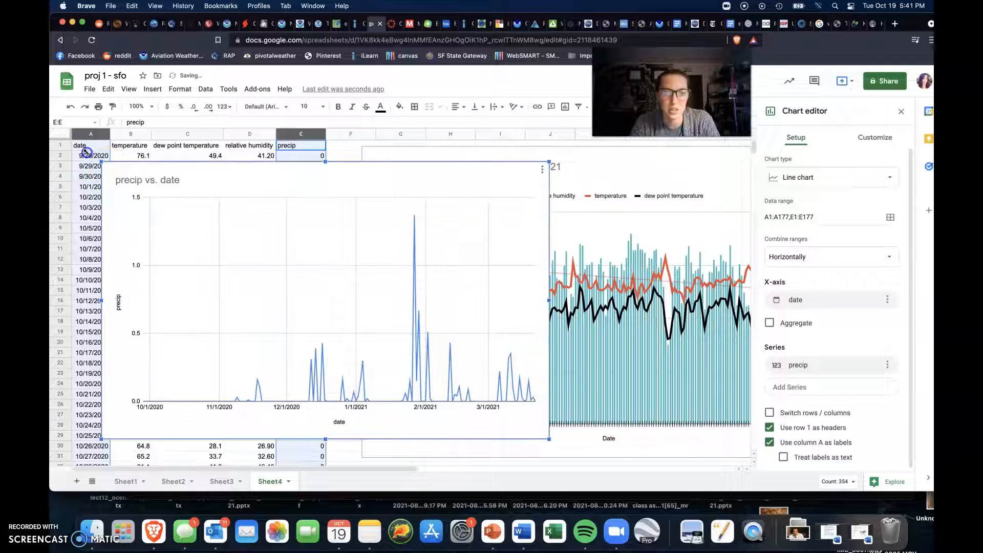
Step: Delete the precip vs. date chart and bring the whole San Francisco weather chart into view
click(141, 171)
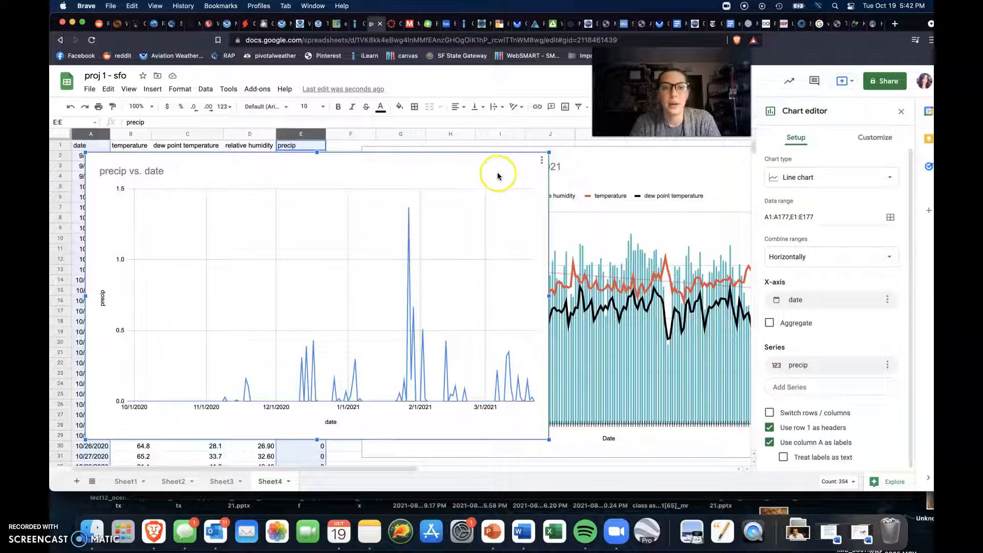
key(Delete)
scroll(700, 185, right, 5)
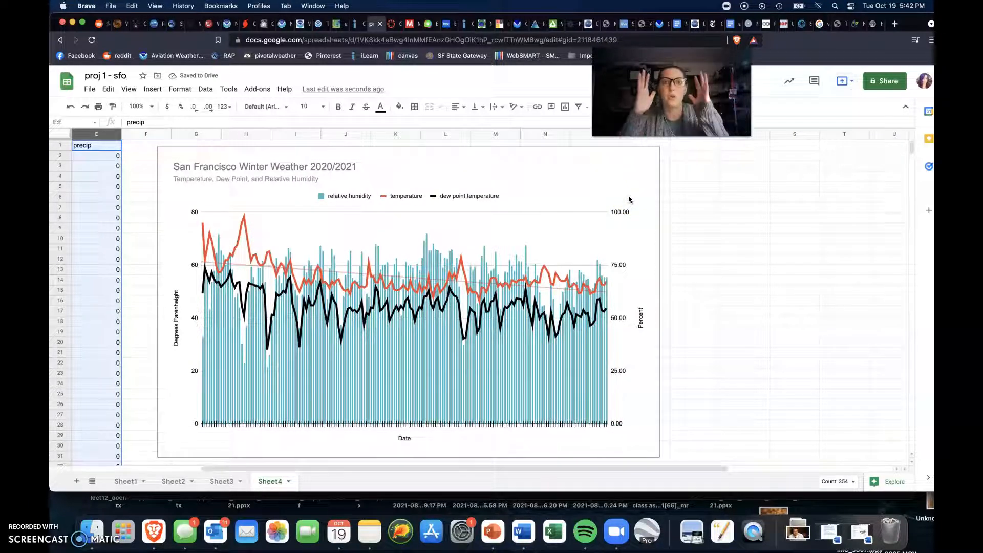
click(615, 198)
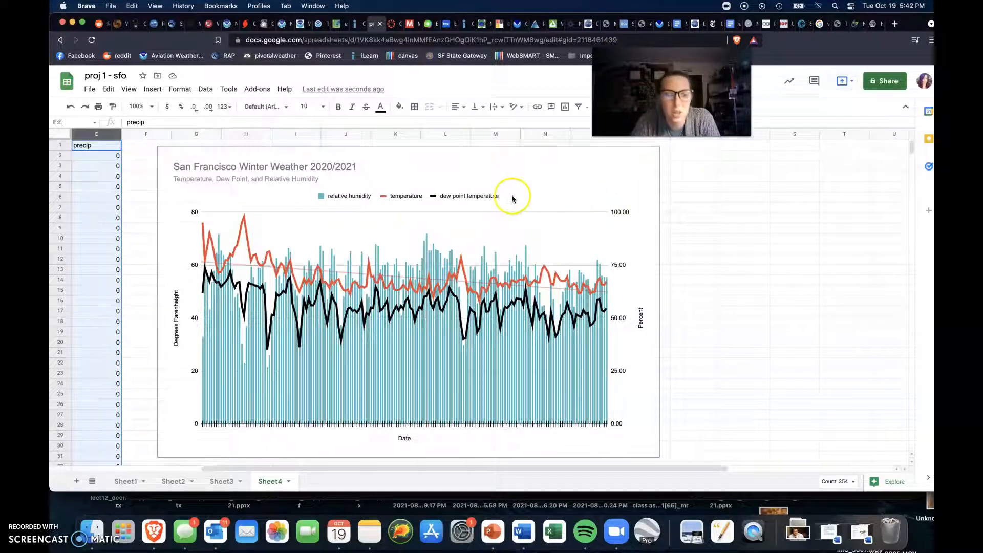